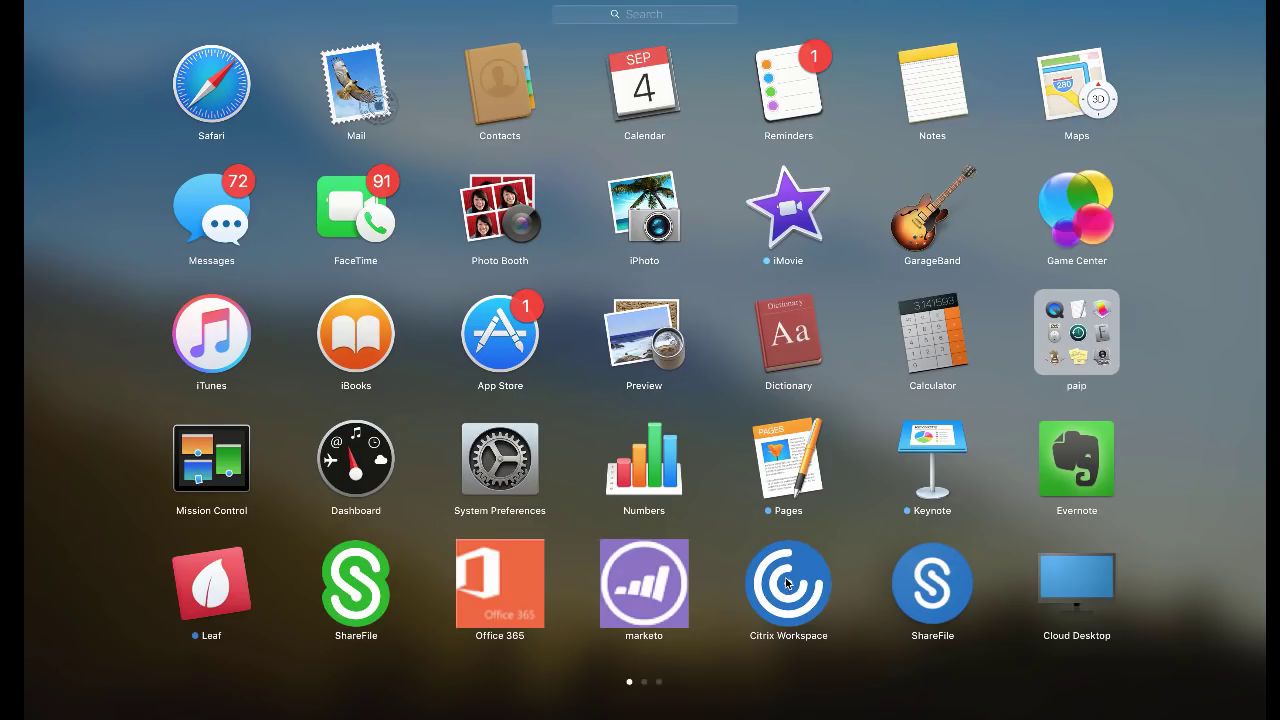
Launch Citrix Workspace and log on by entering the account password
click(786, 584)
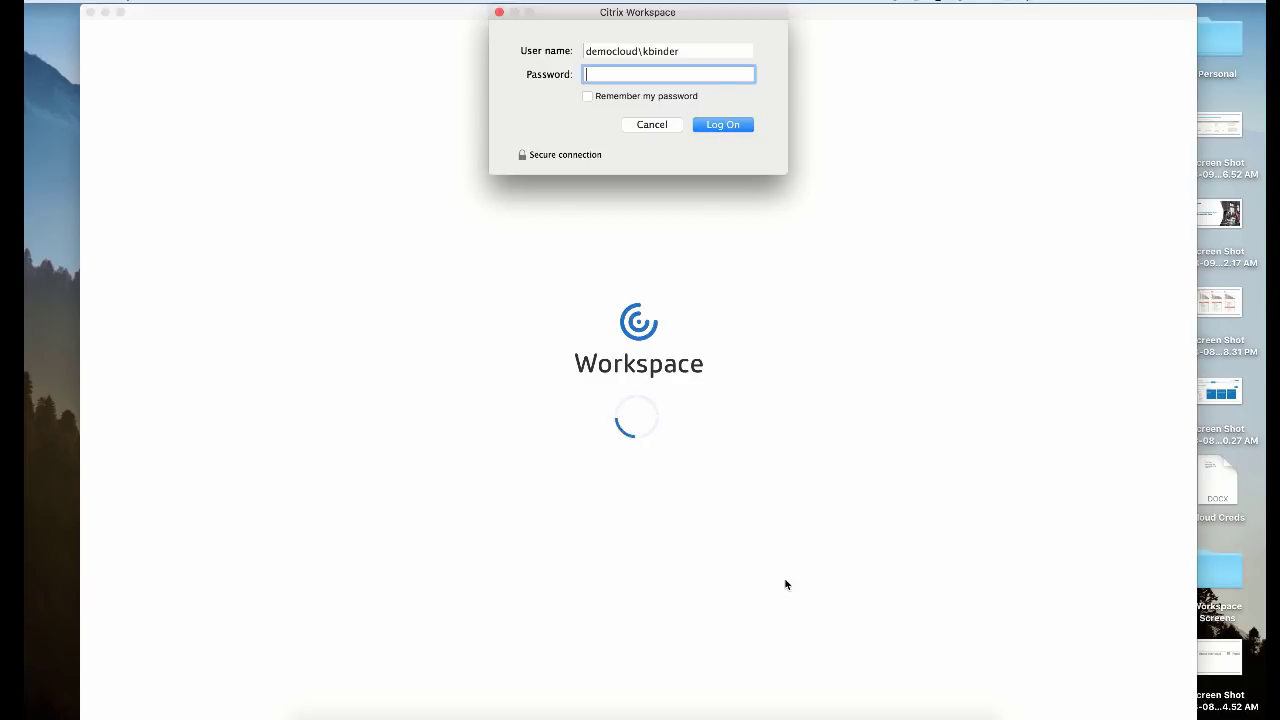
text(•••••••••••)
click(721, 125)
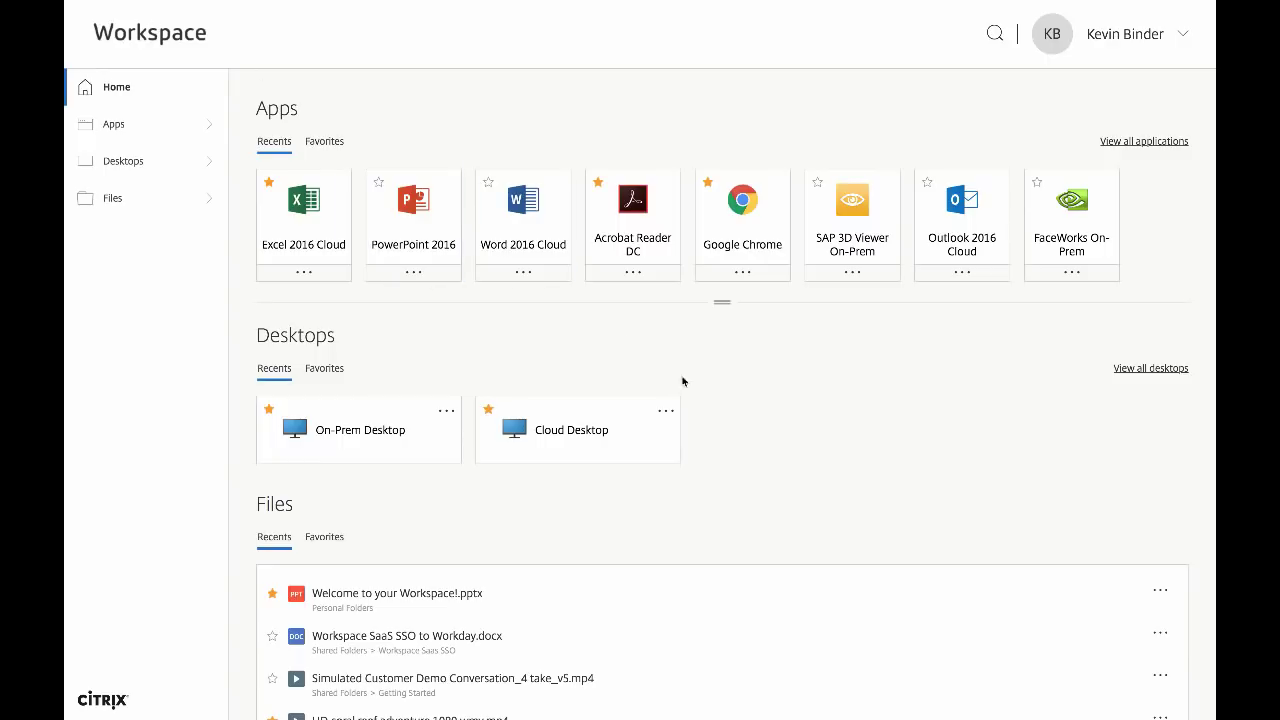
Search the workspace for "Sales" across applications, desktops and files, and close the search without opening a result
scroll(752, 388, down, 2)
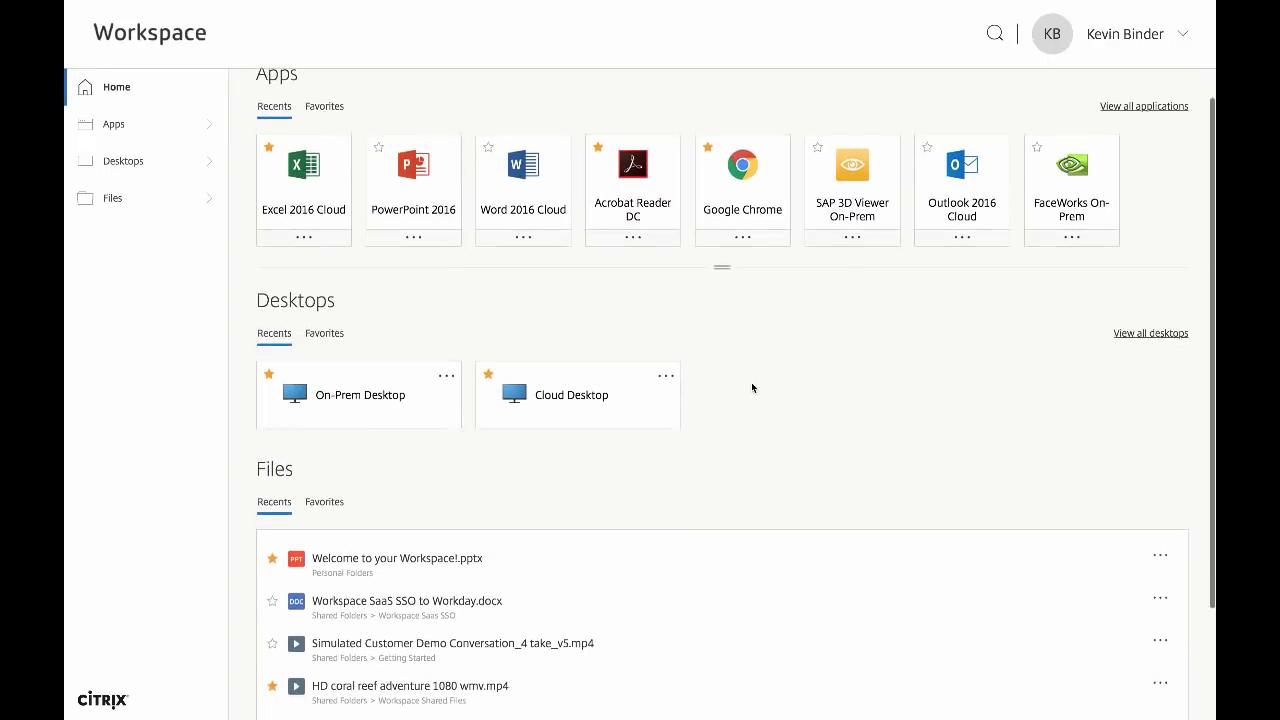
scroll(752, 388, down, 2)
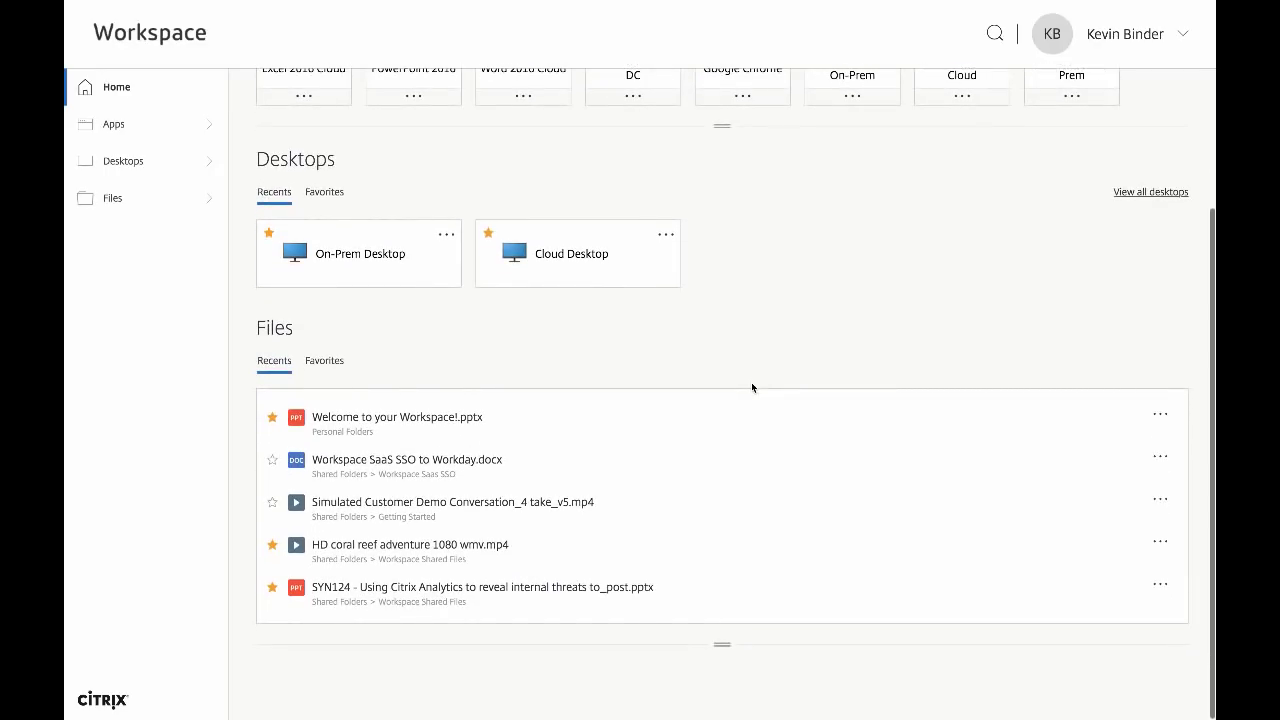
scroll(752, 388, up, 1)
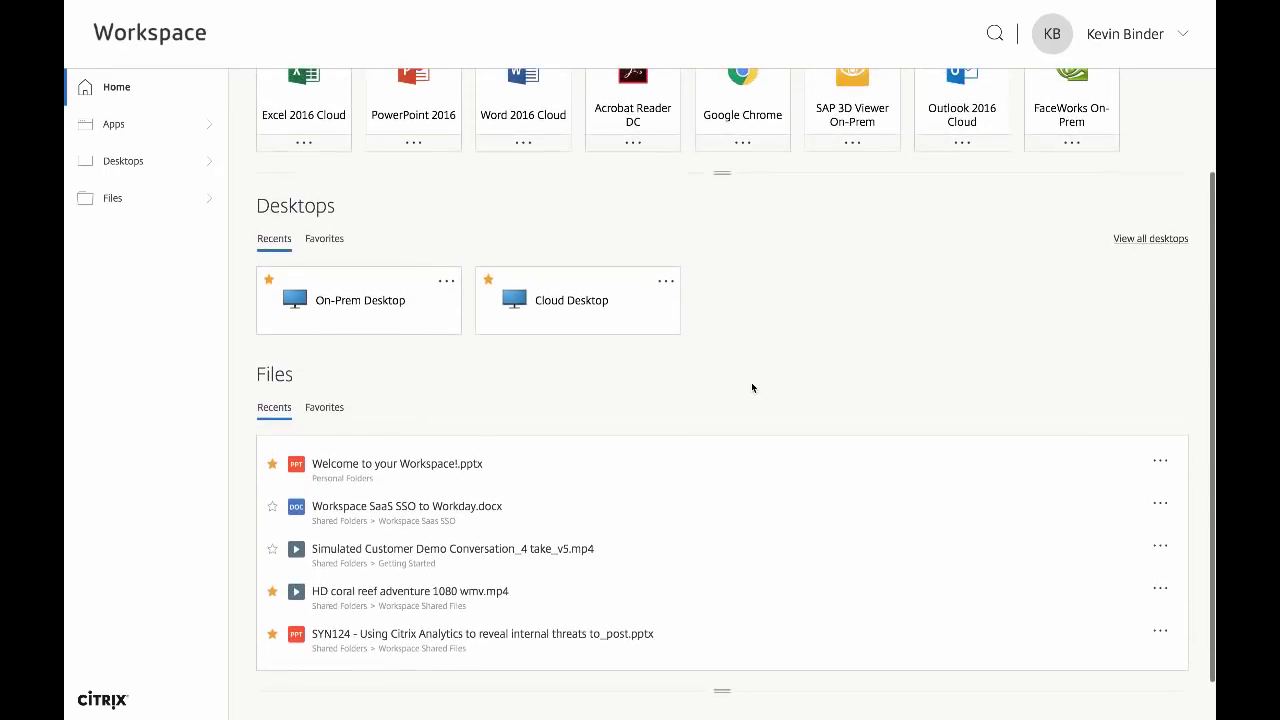
scroll(752, 388, up, 2)
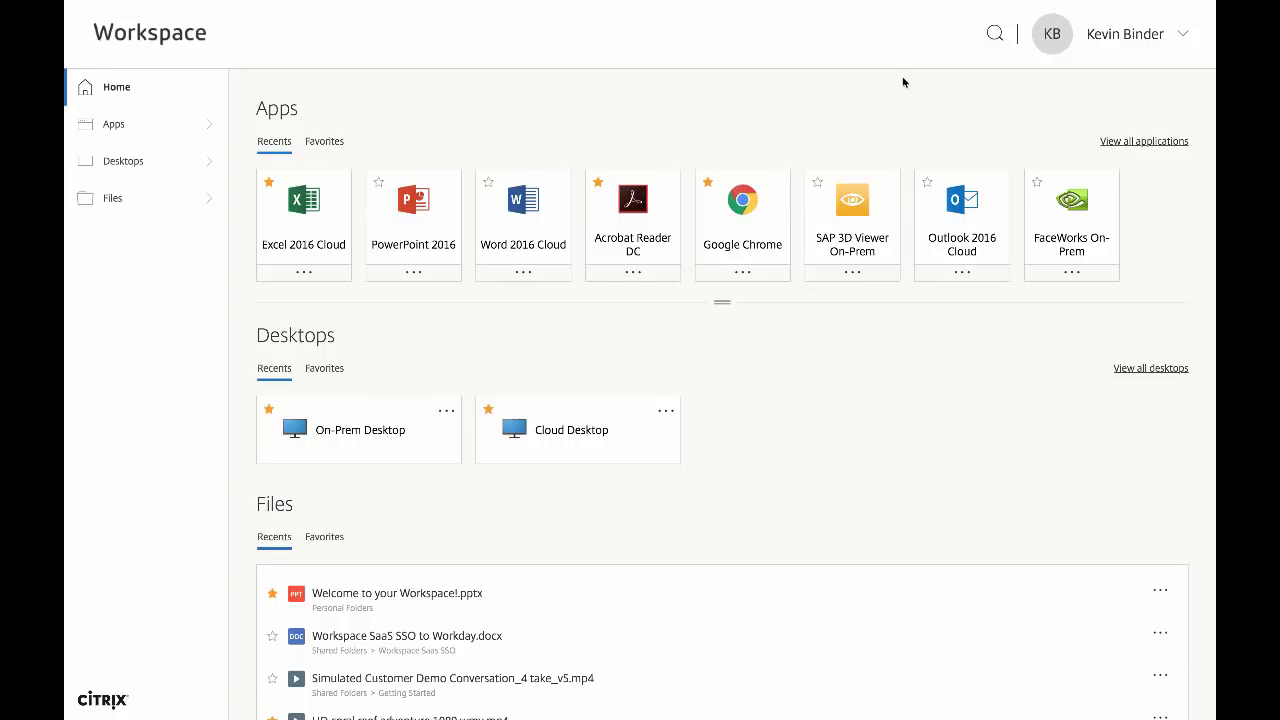
click(995, 36)
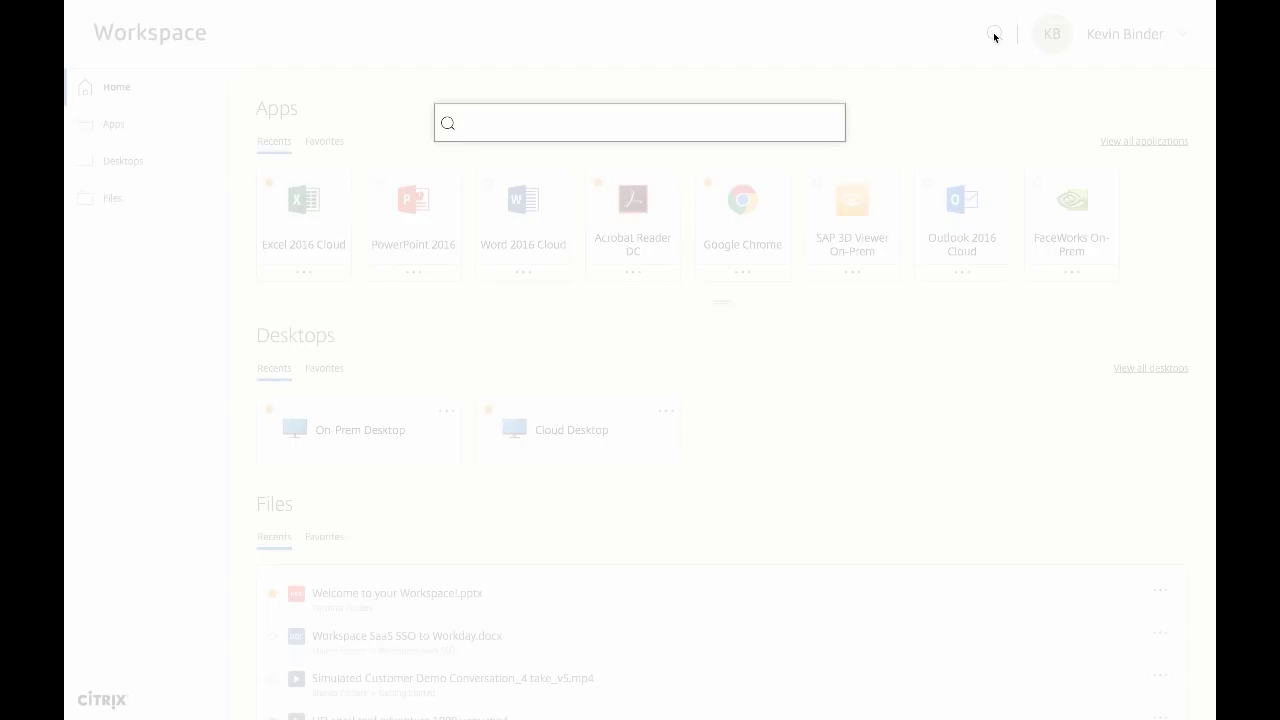
text(sales)
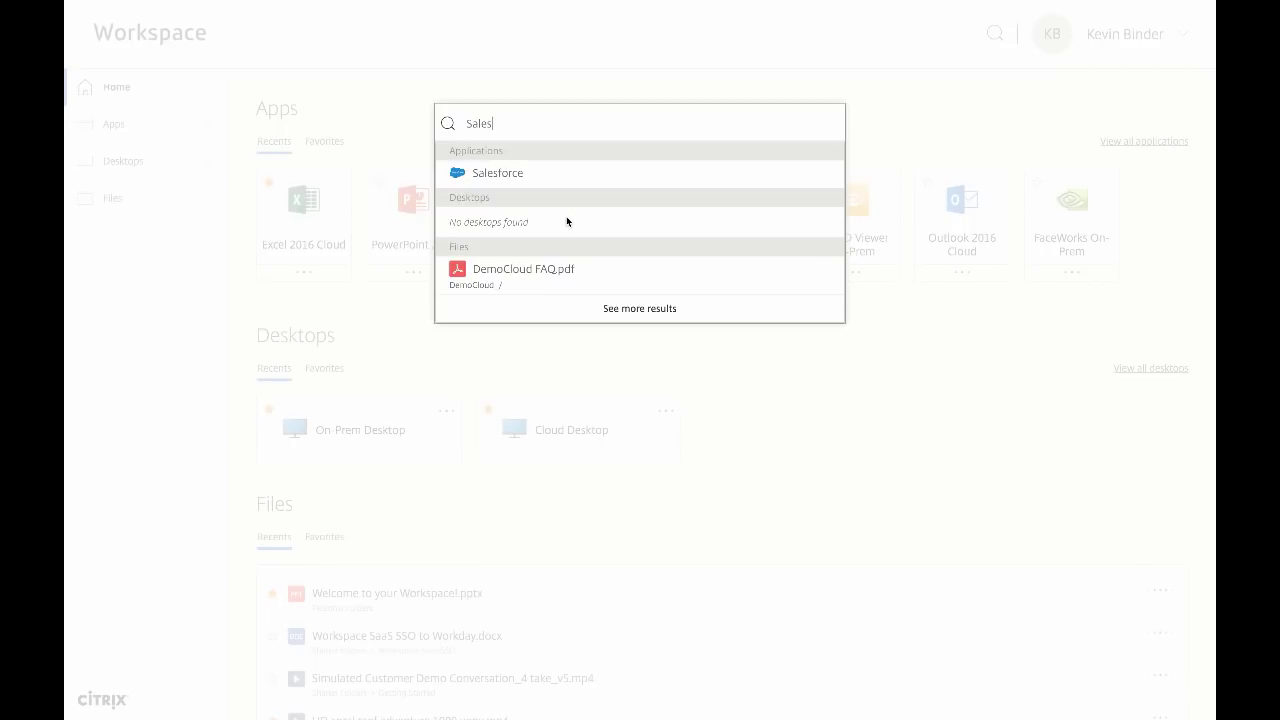
click(773, 542)
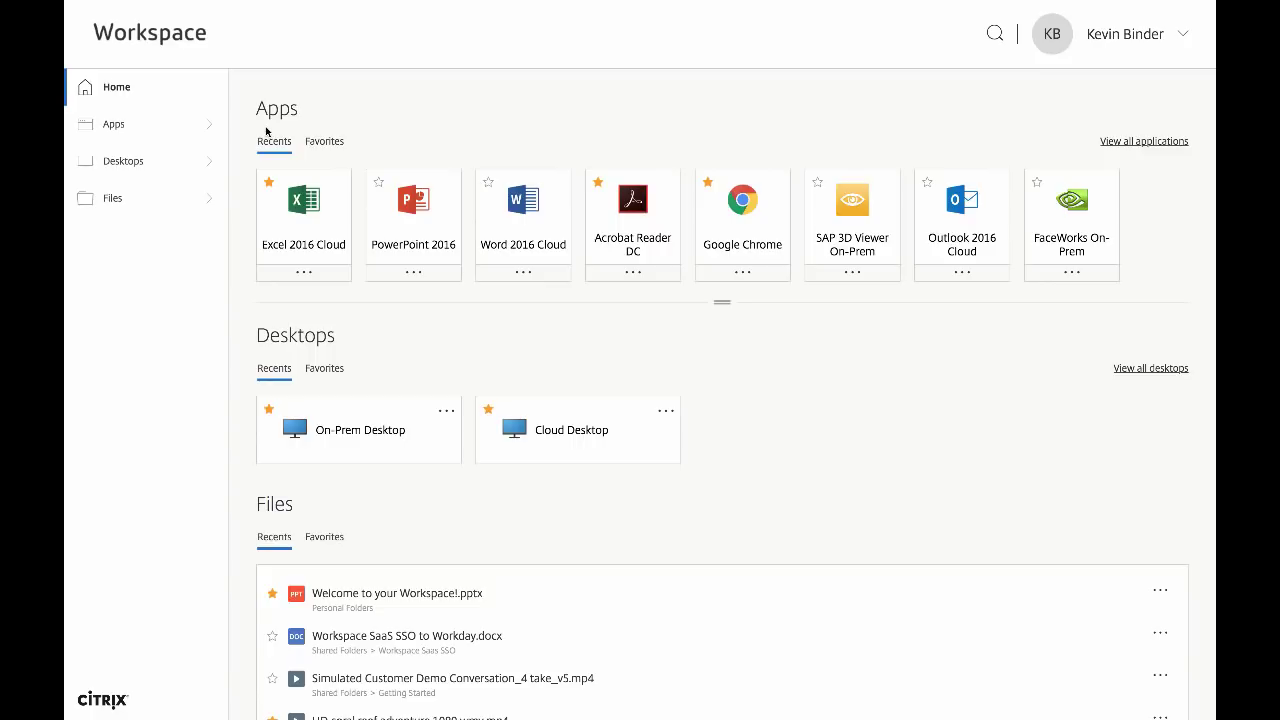
Browse the favorite apps and the full application list, and view the recent files of Excel 2016 Cloud
click(334, 145)
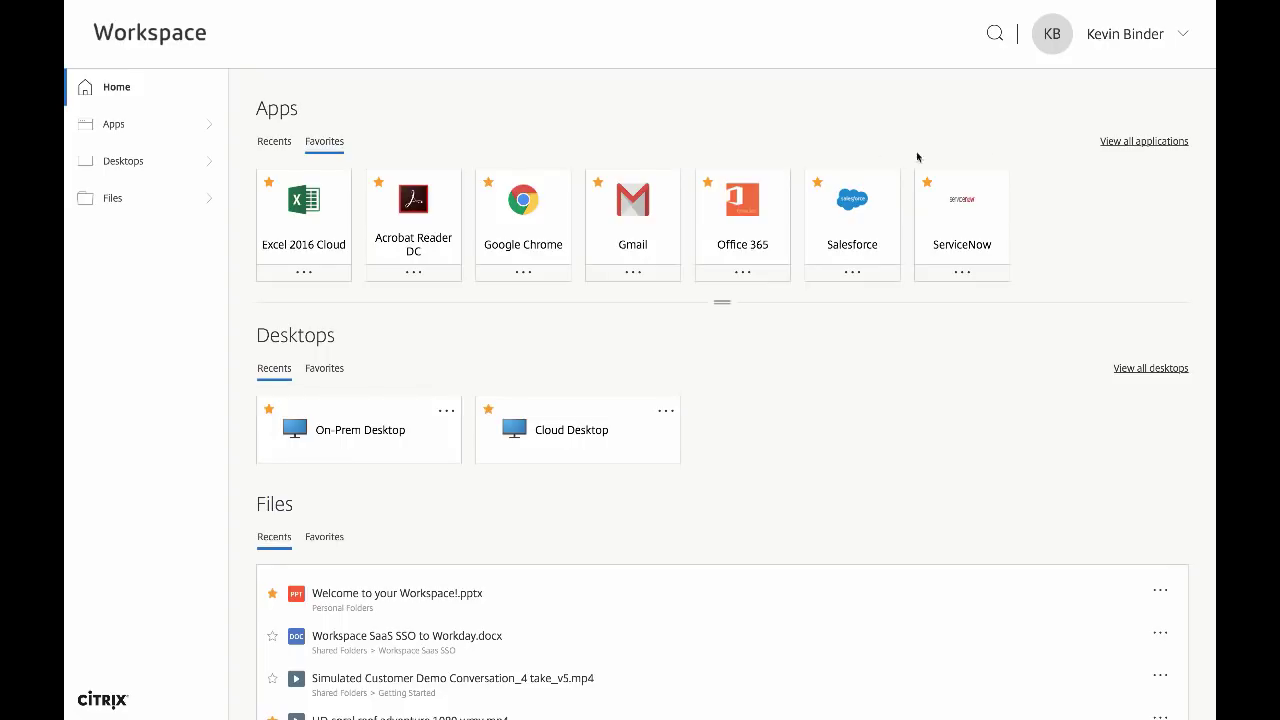
click(1128, 141)
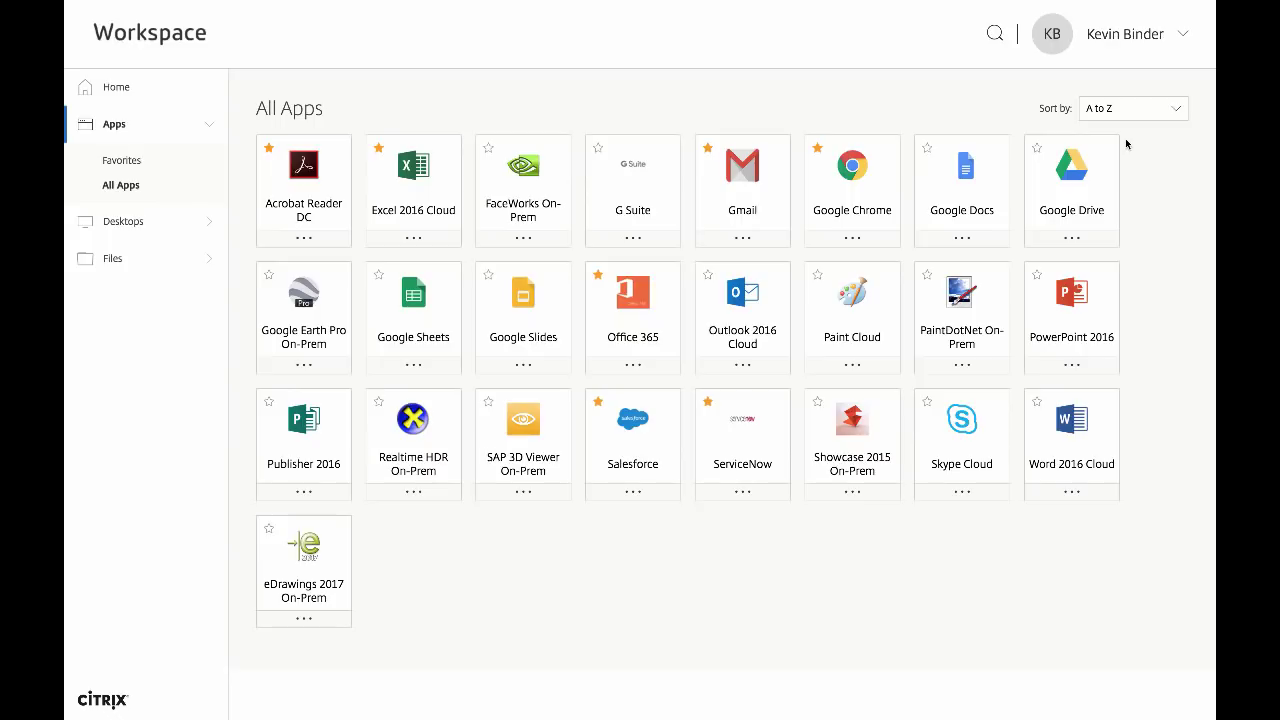
click(416, 240)
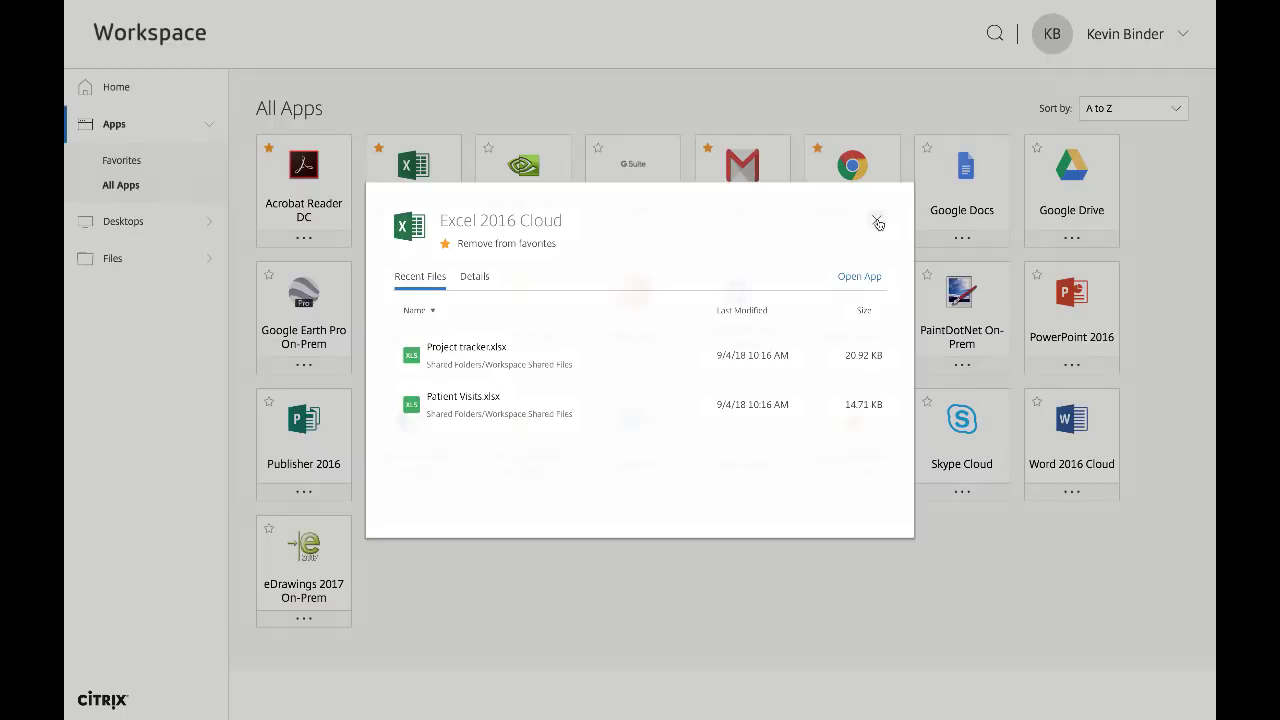
click(877, 221)
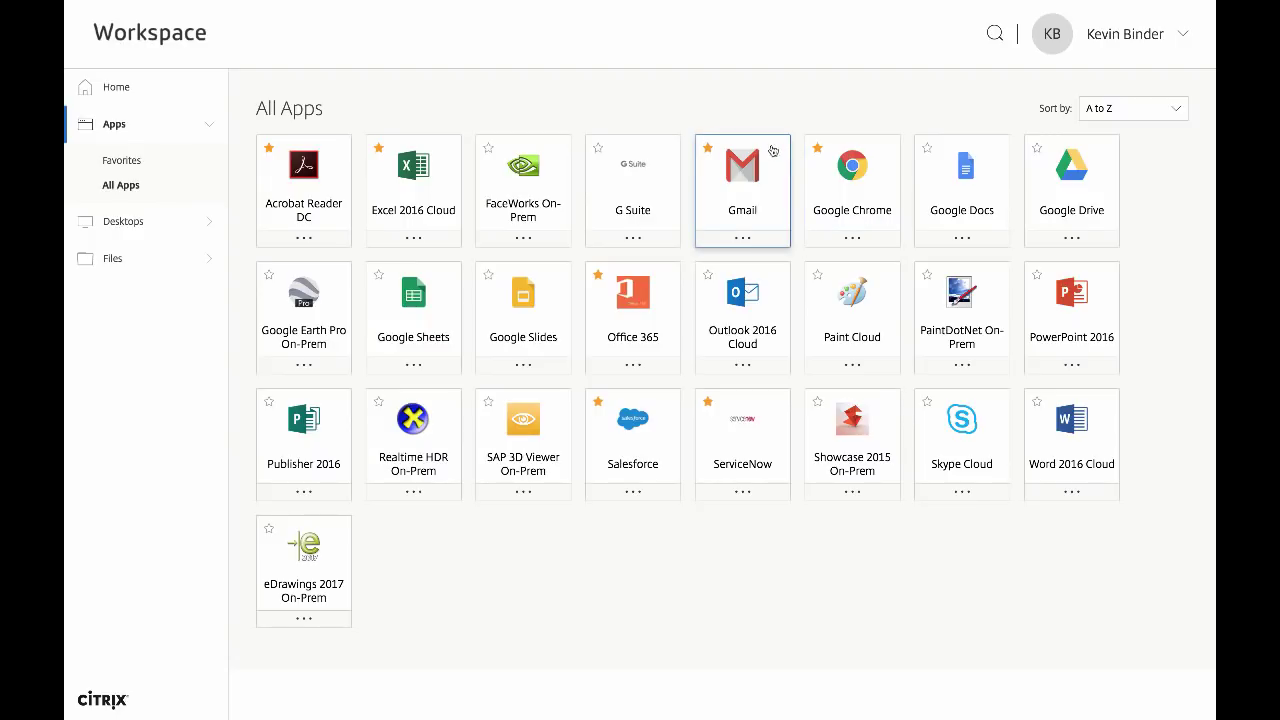
Launch Gmail from the full application list and open the message "The best of Gmail, wherever you are"
click(748, 183)
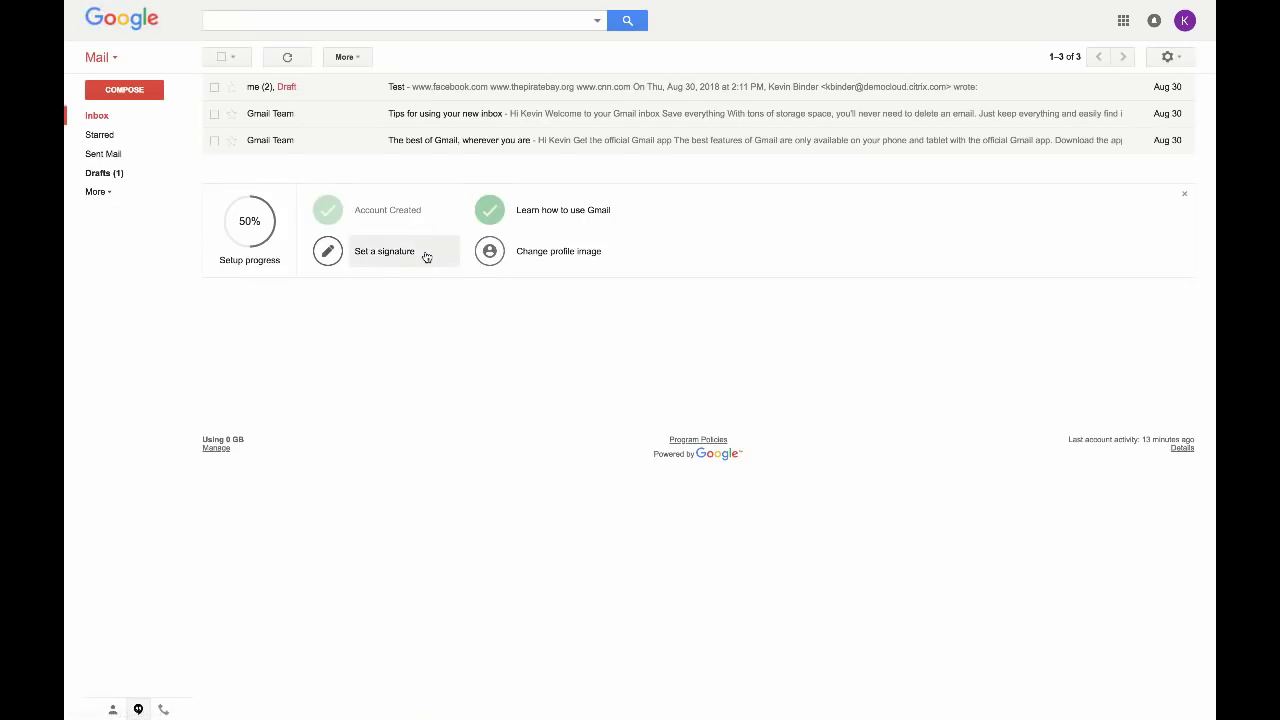
mouse_move(416, 5)
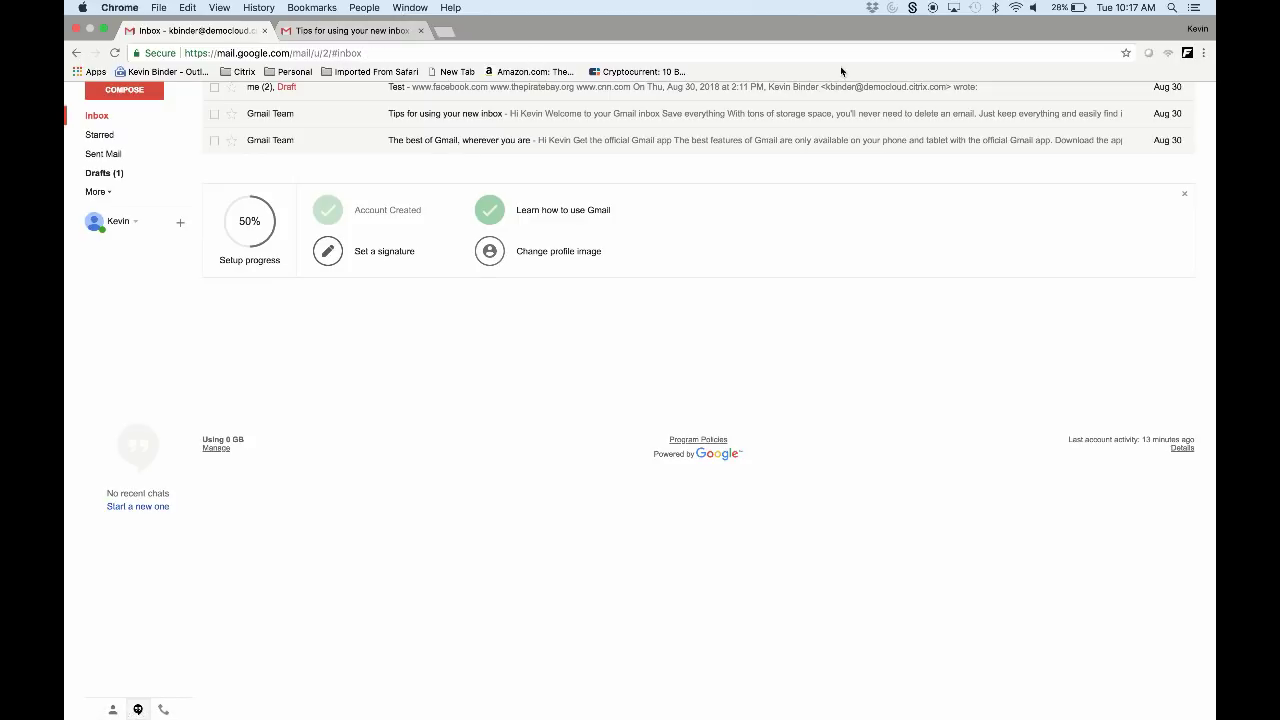
click(482, 140)
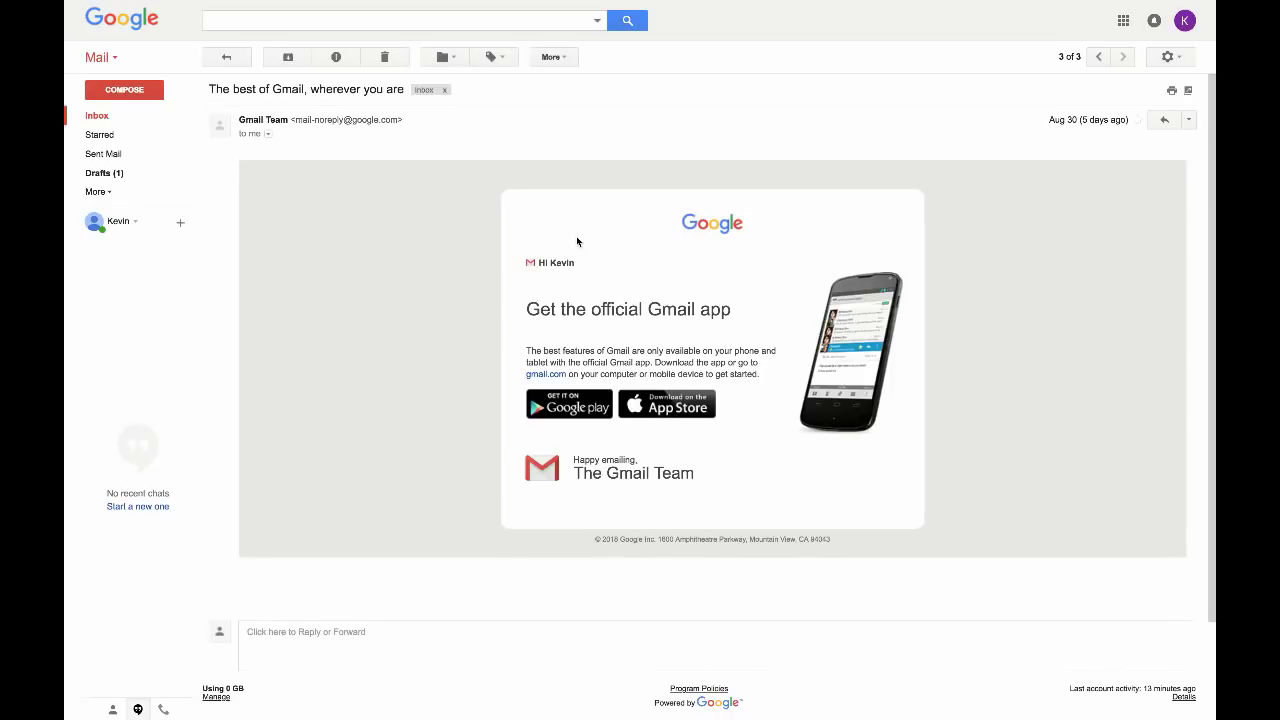
Copy the opening words "The best features of Gmail are only av" from the message body
drag(525, 352, 657, 350)
right_click(629, 352)
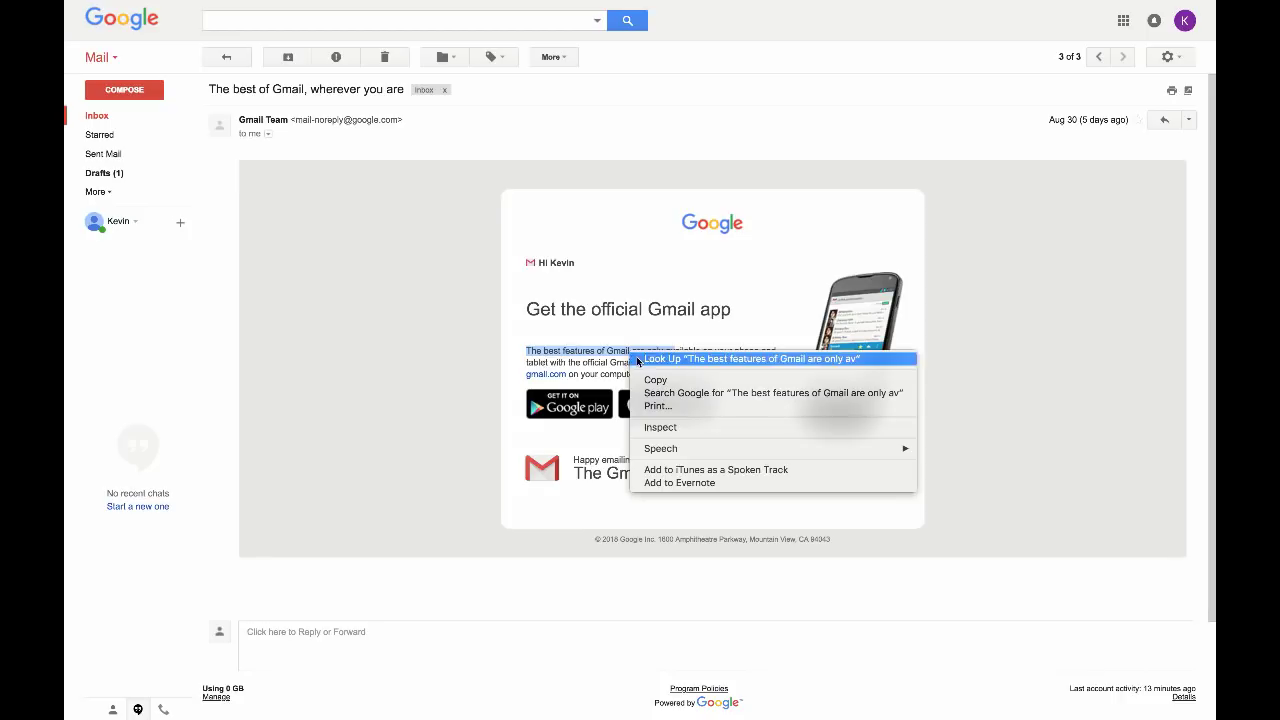
click(660, 381)
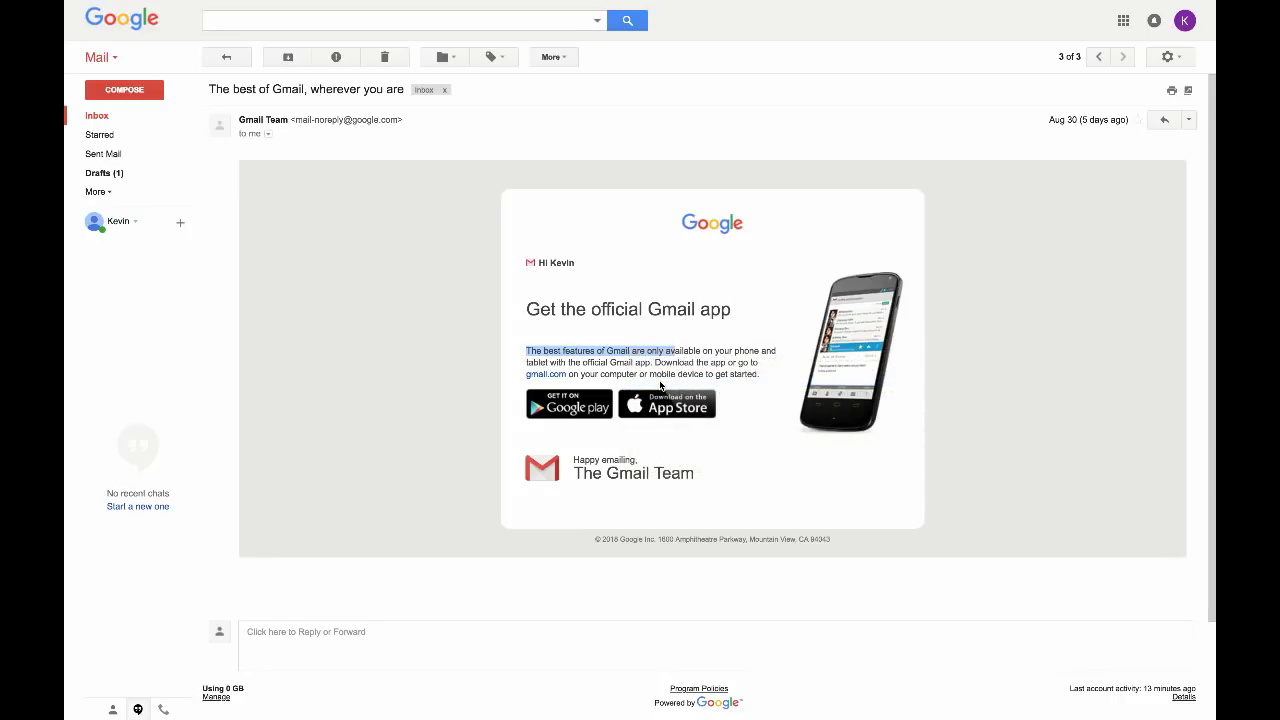
Close the Chrome window showing Gmail and return to the Citrix Workspace application list
mouse_move(302, 3)
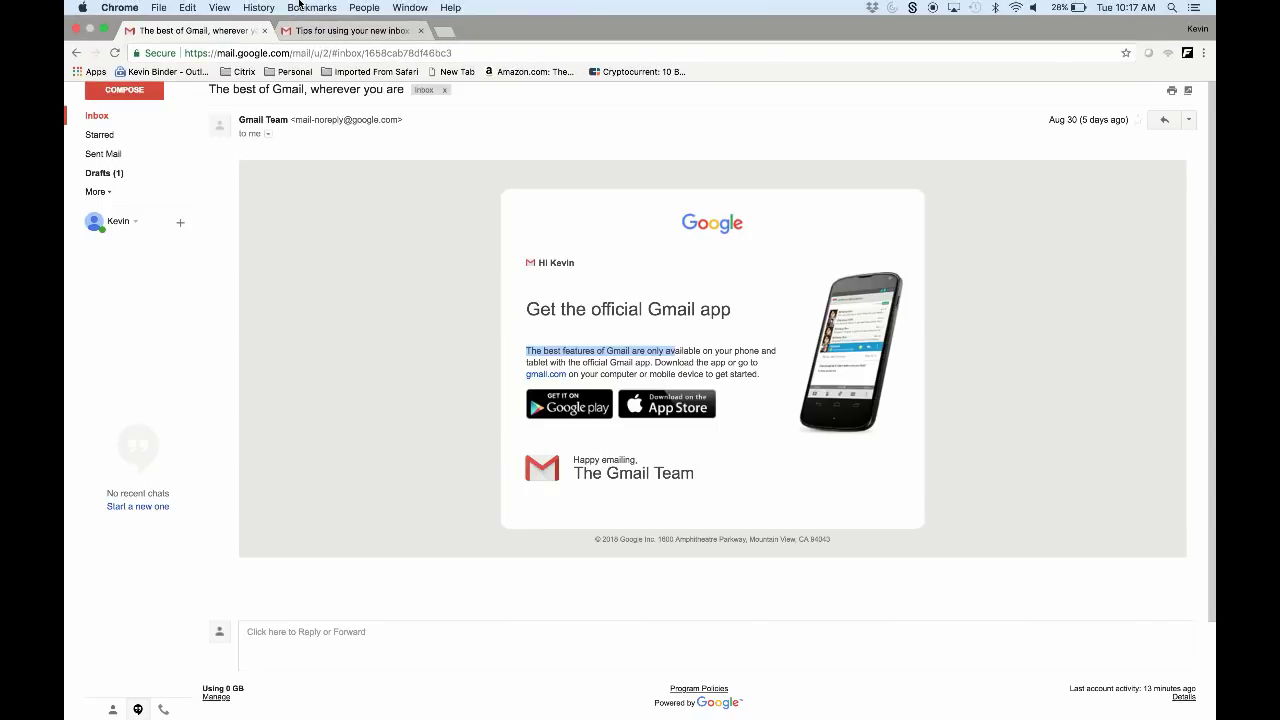
click(76, 31)
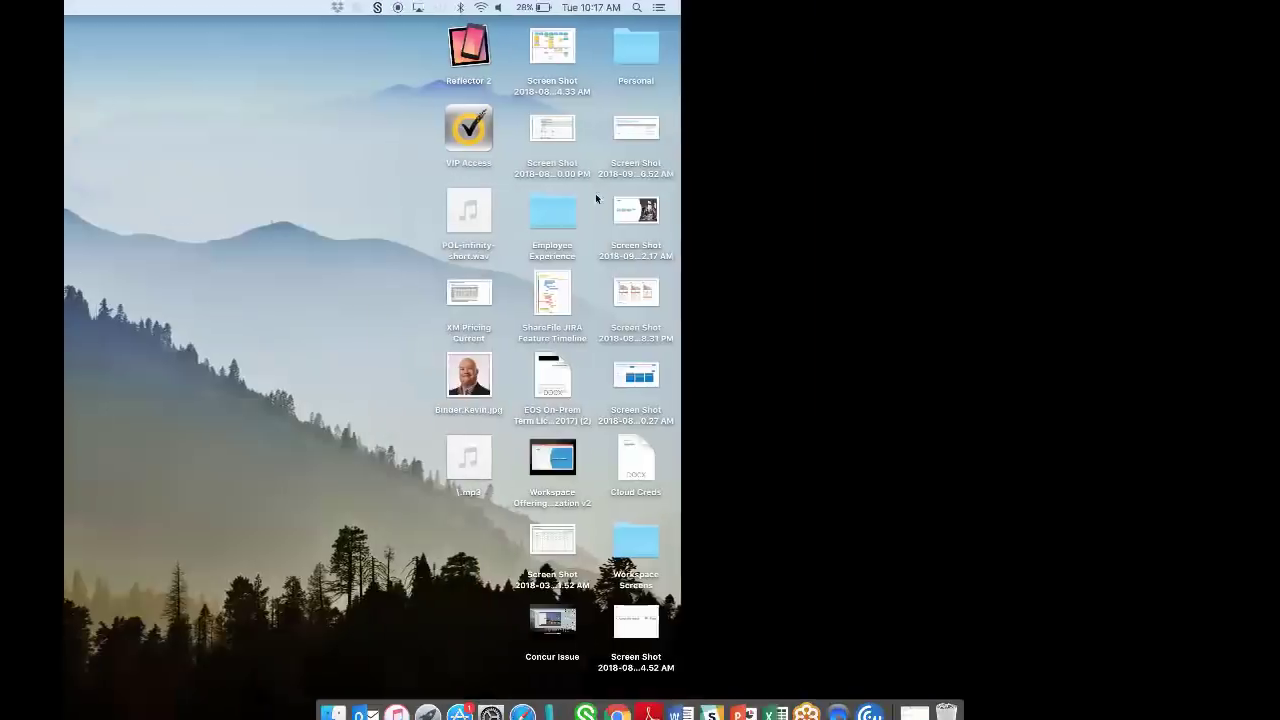
key(ctrl+Right)
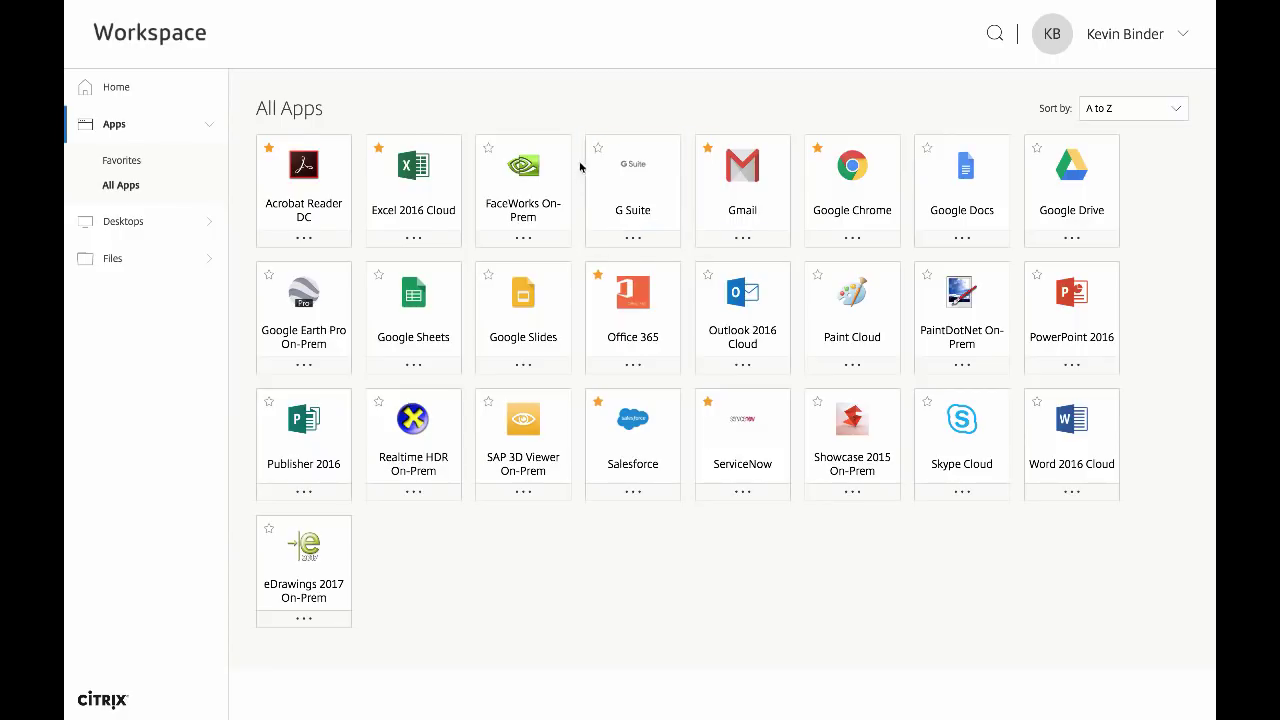
Launch G Suite, make its secure browser window full screen and show the additional cut, copy and paste options
click(634, 190)
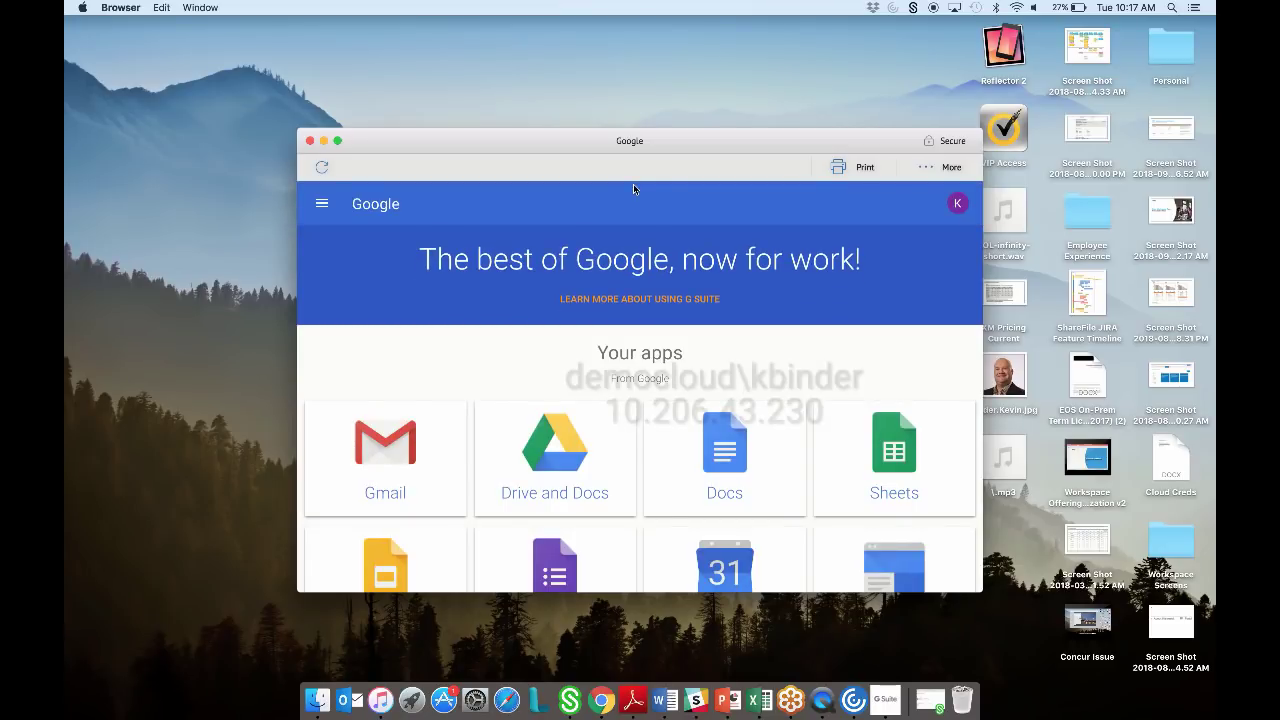
click(337, 141)
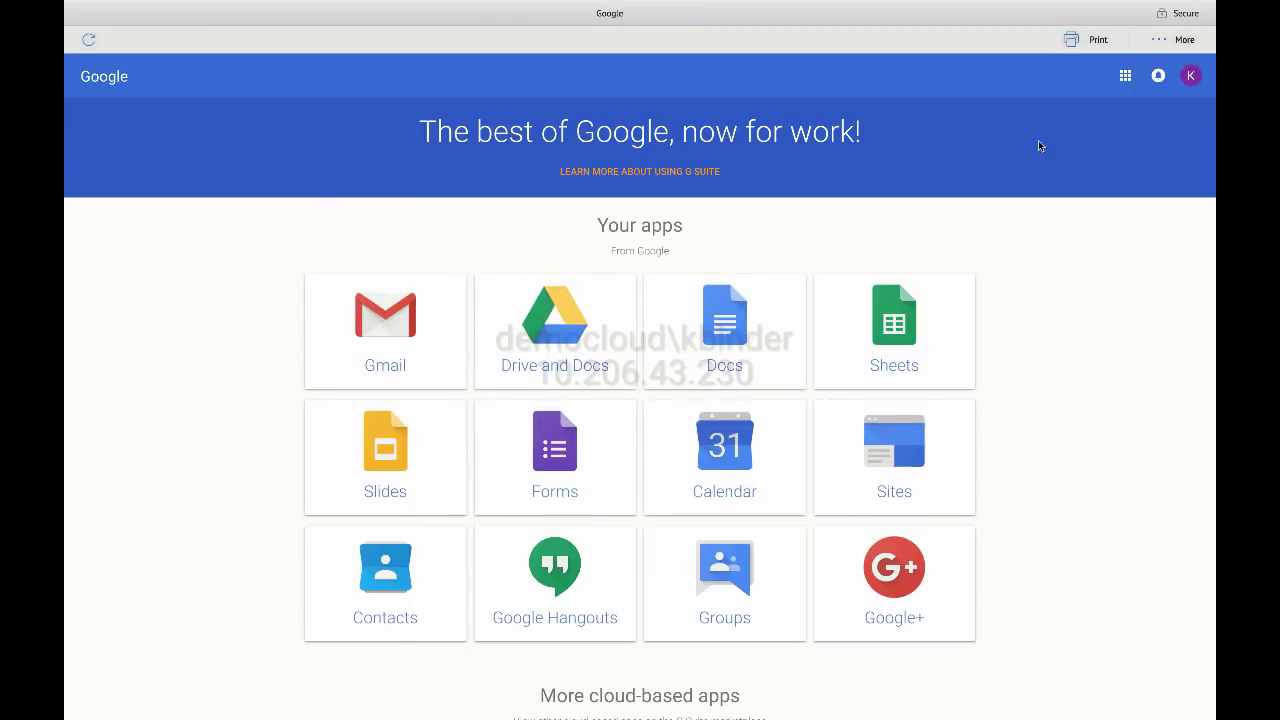
click(1159, 40)
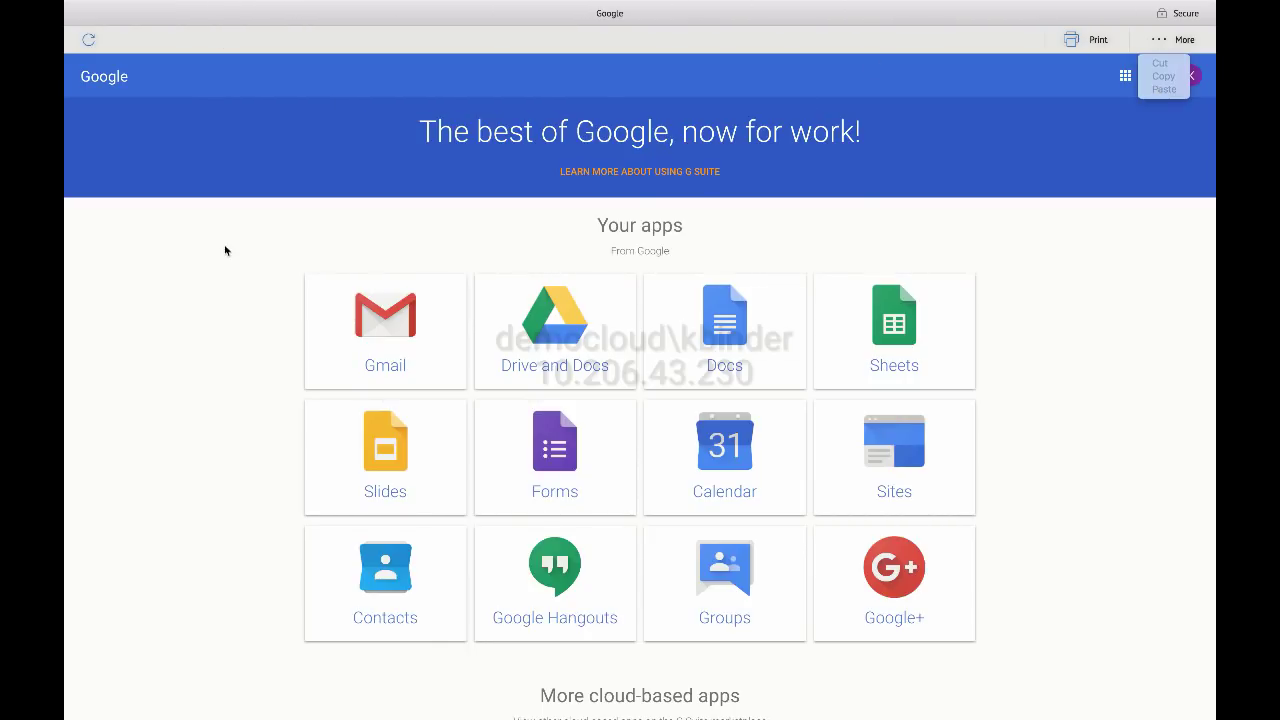
Open Gmail from the G Suite apps page and open the "Test" message containing a draft reply
mouse_move(172, 19)
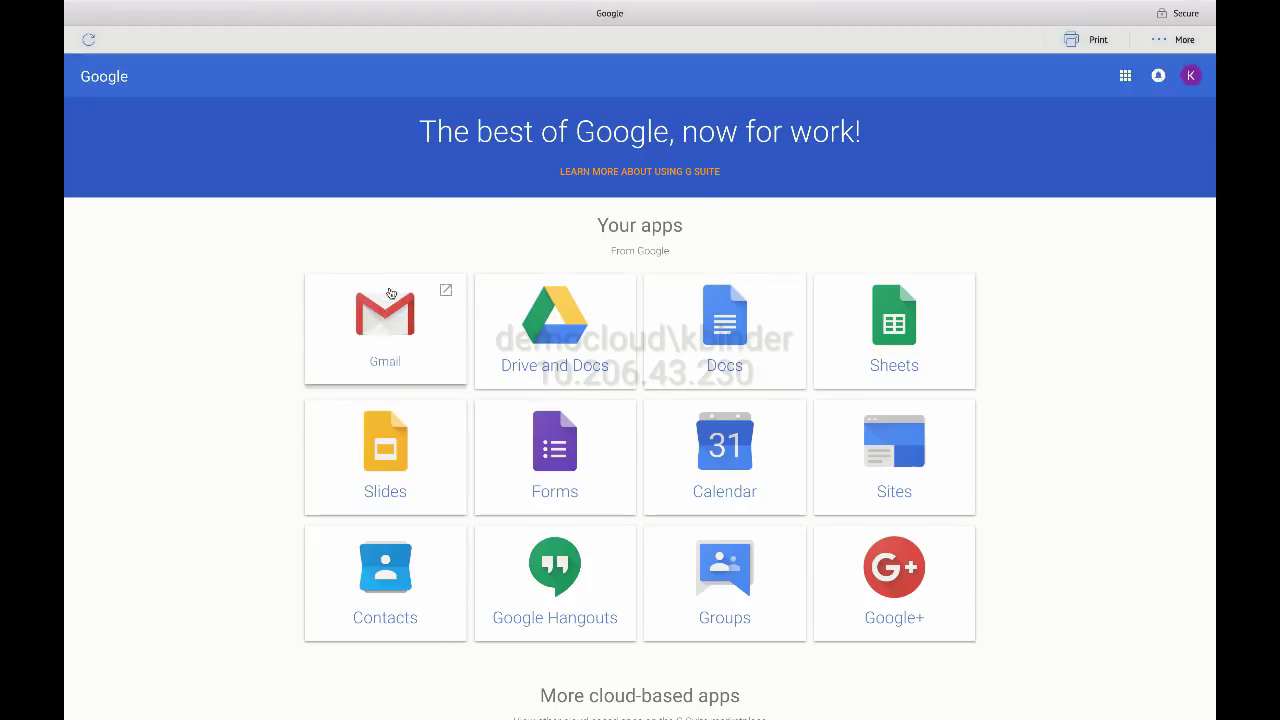
mouse_move(387, 322)
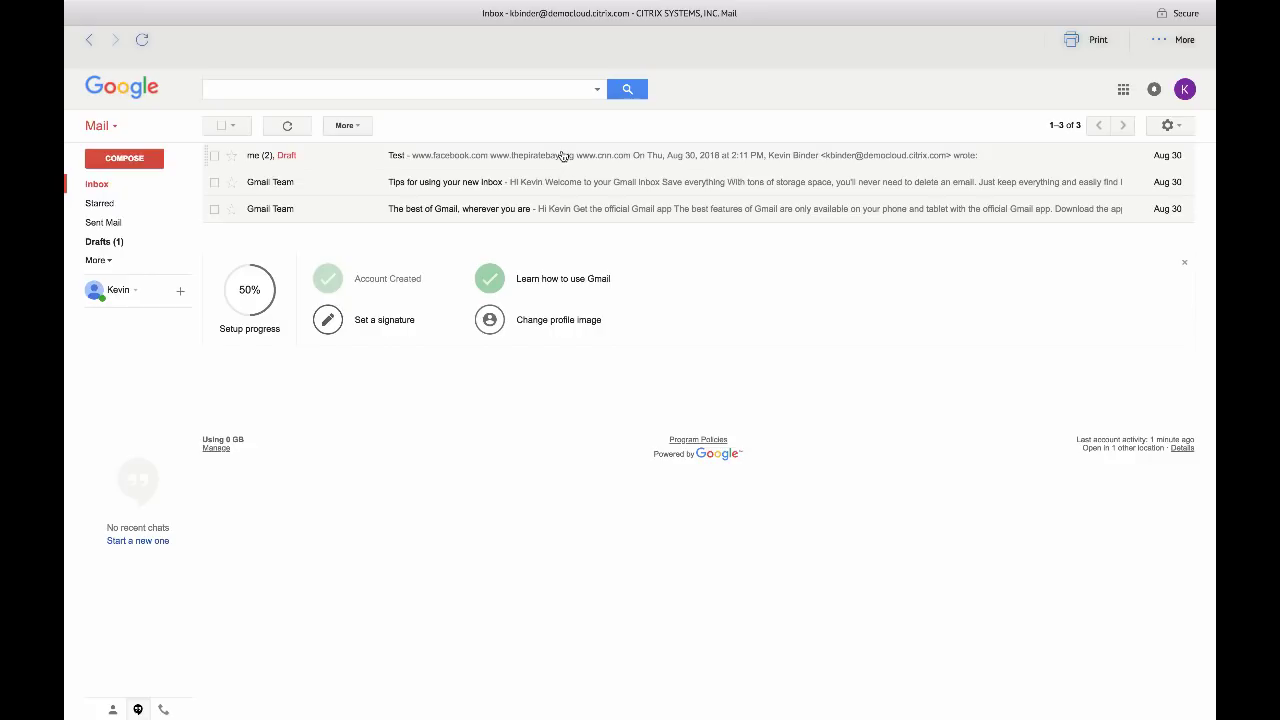
click(562, 156)
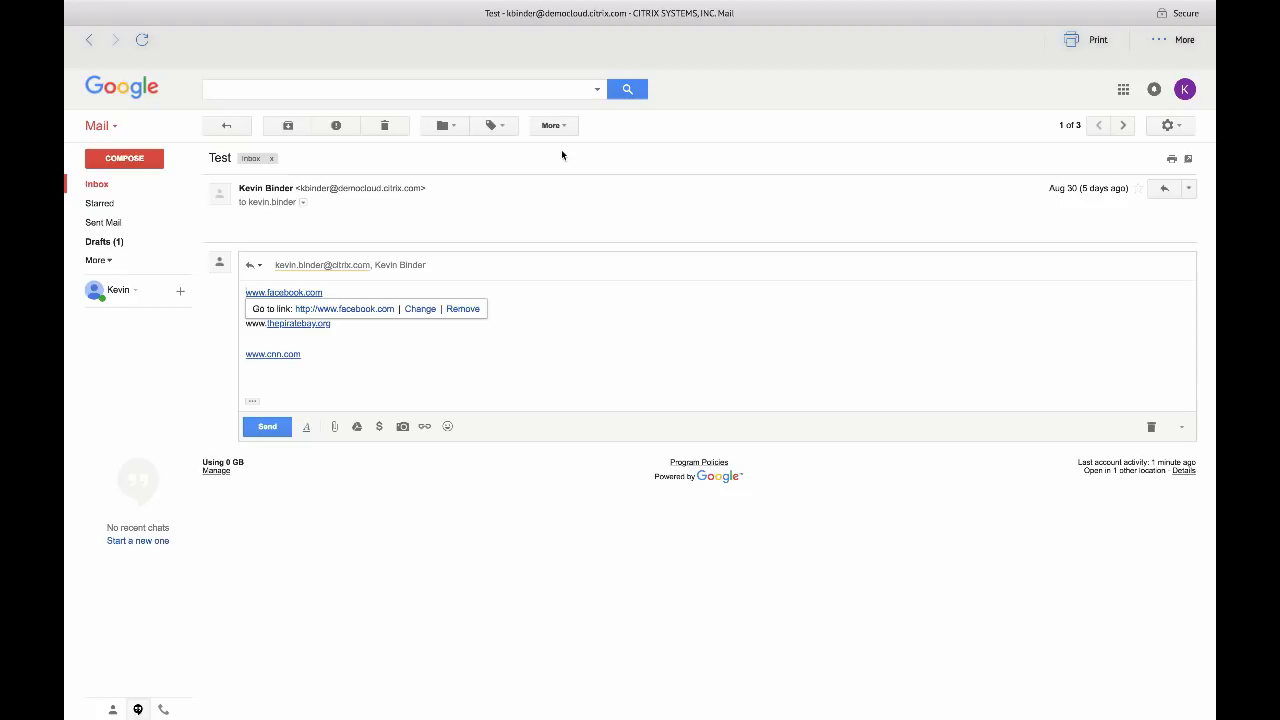
Follow the thepiratebay.org link in the draft reply and close the page that opens
click(289, 325)
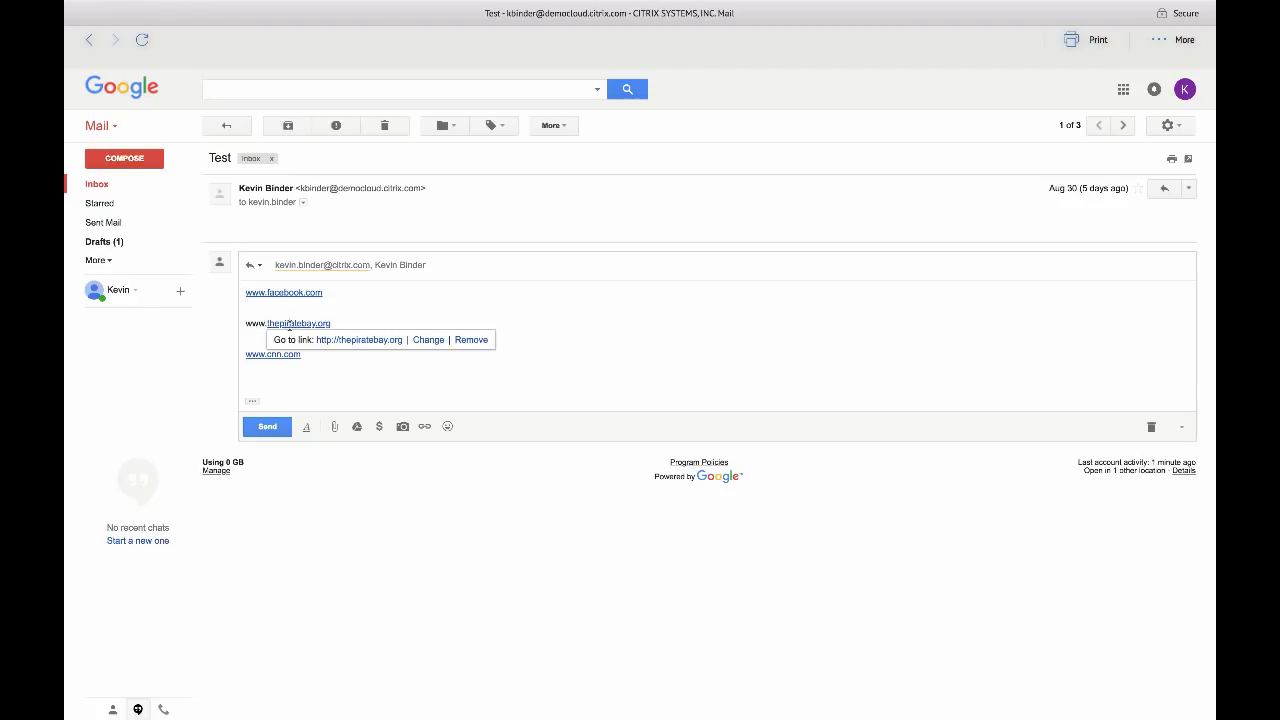
click(366, 342)
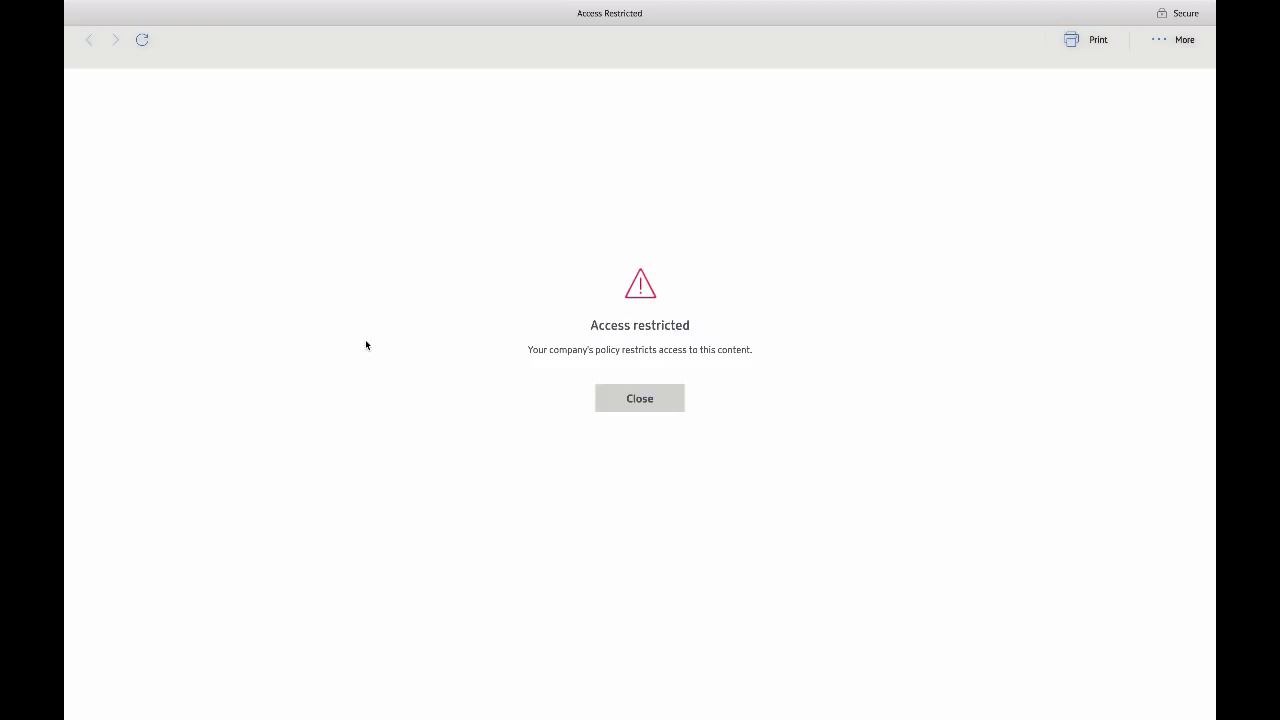
click(646, 399)
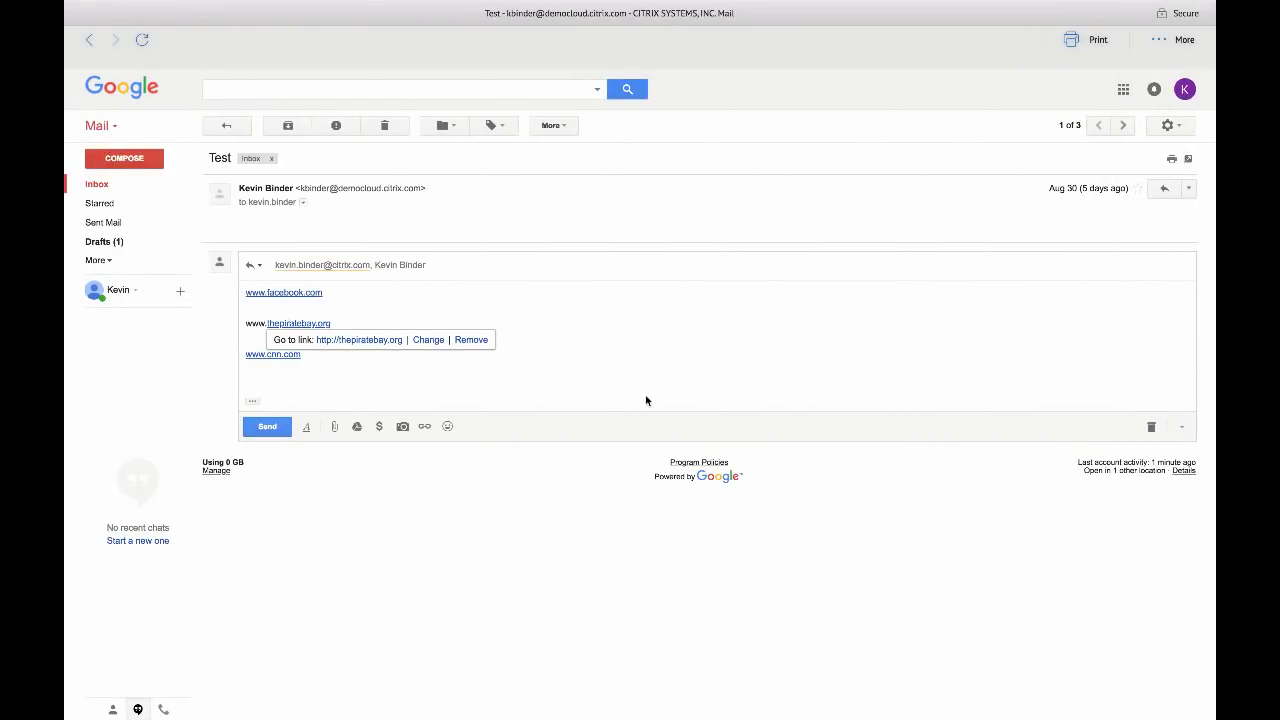
click(296, 292)
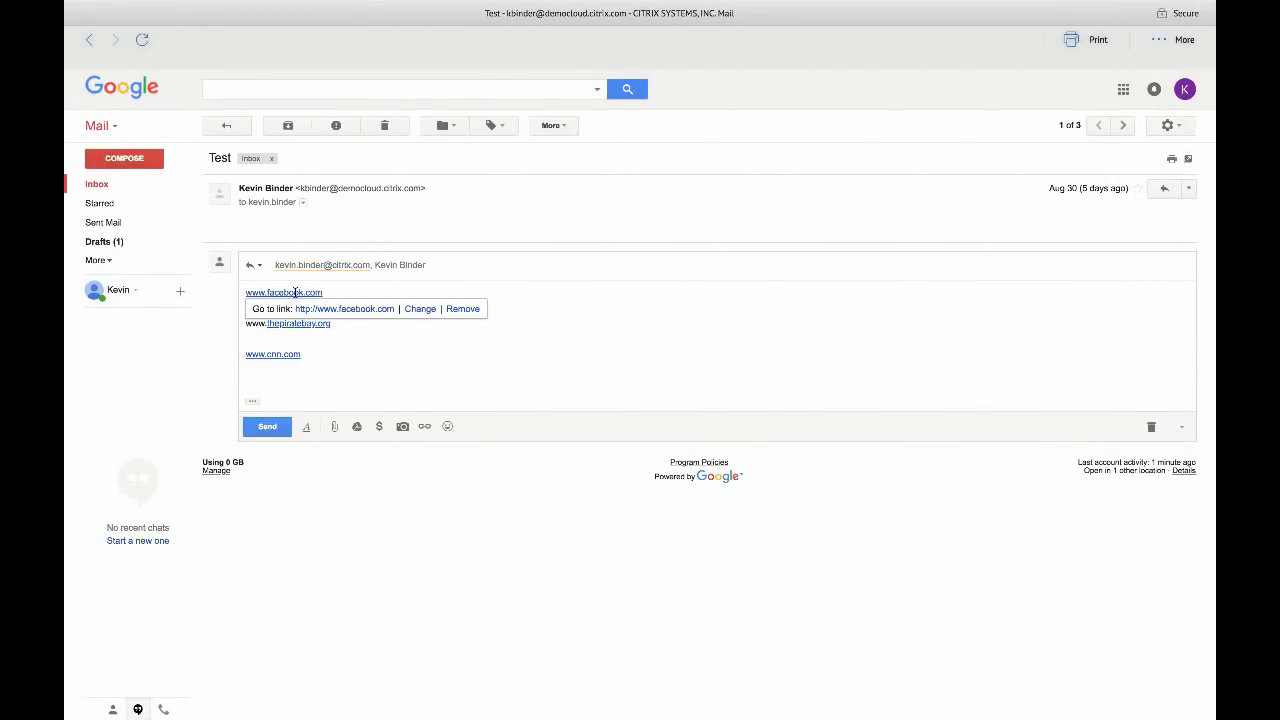
click(372, 311)
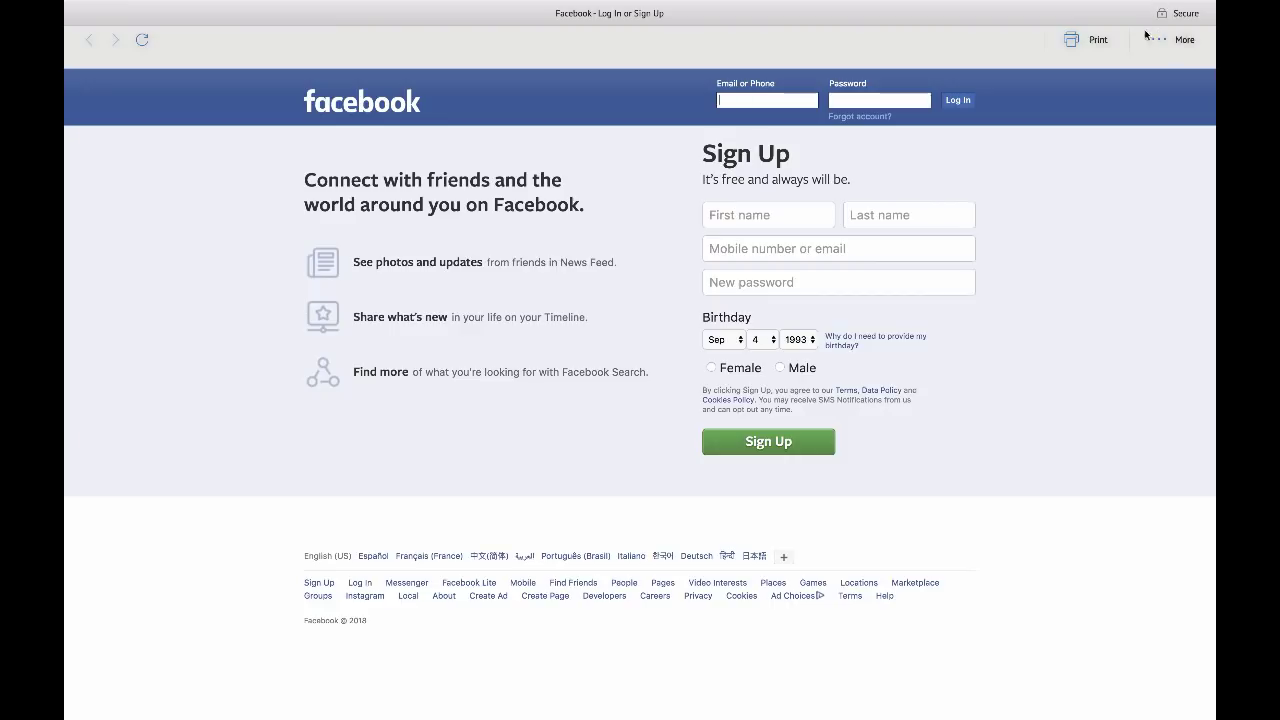
mouse_move(490, 4)
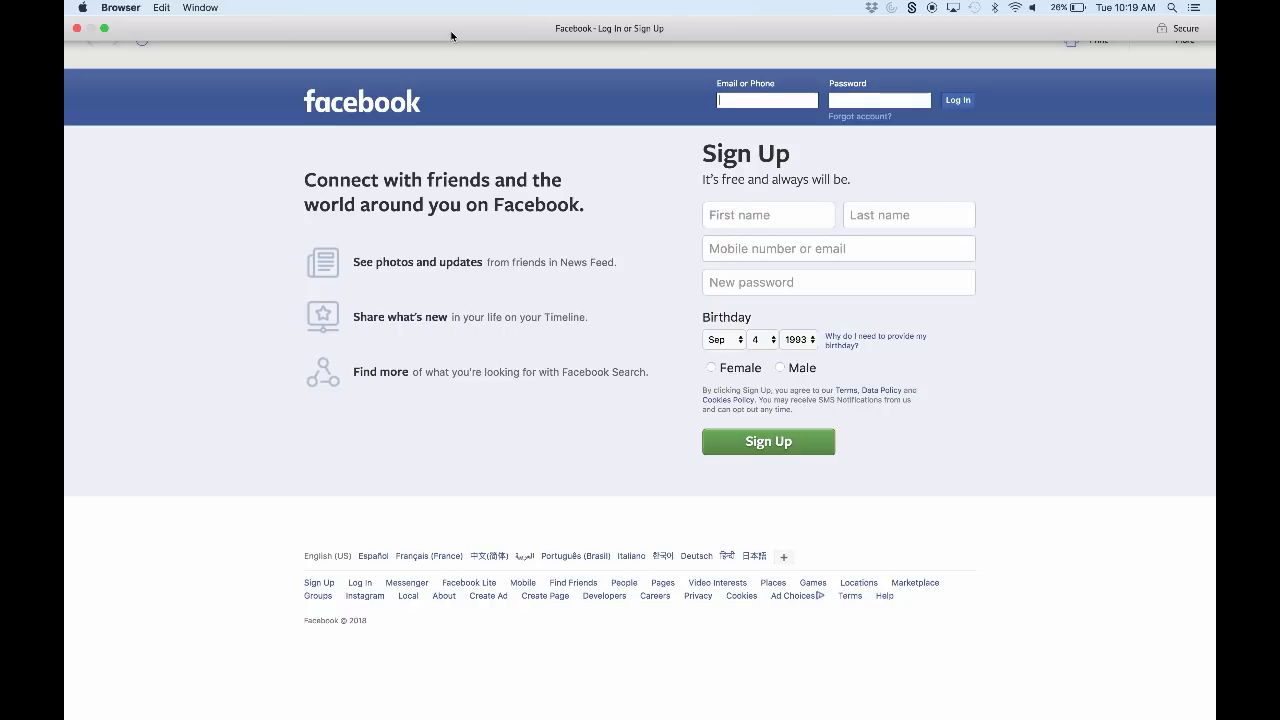
click(76, 29)
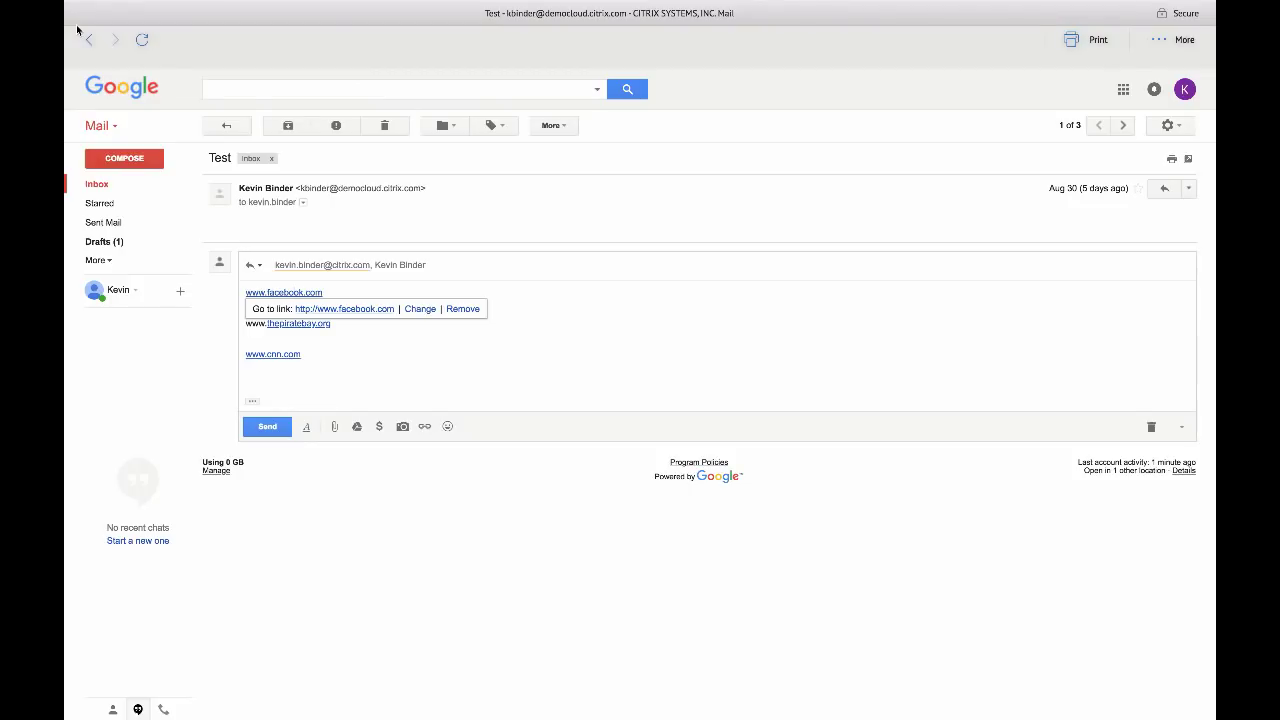
mouse_move(140, 2)
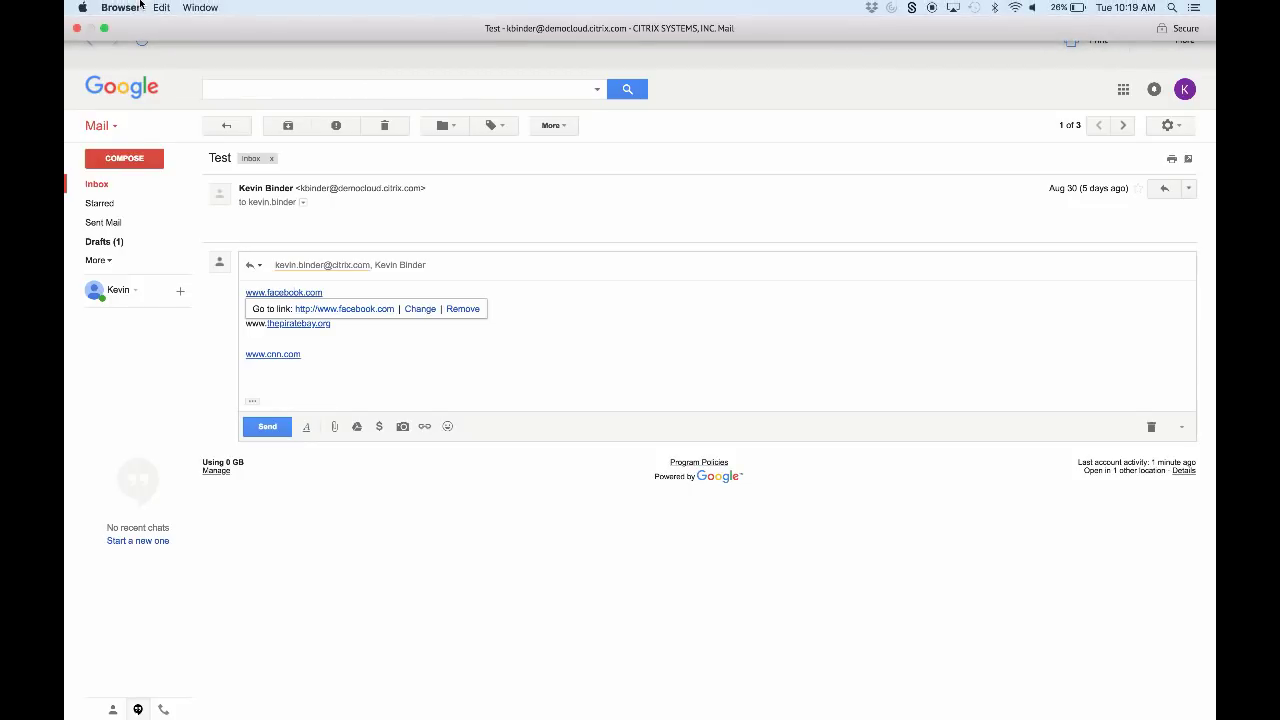
Close the Gmail message window and the G Suite apps window to return to the full app list
click(77, 28)
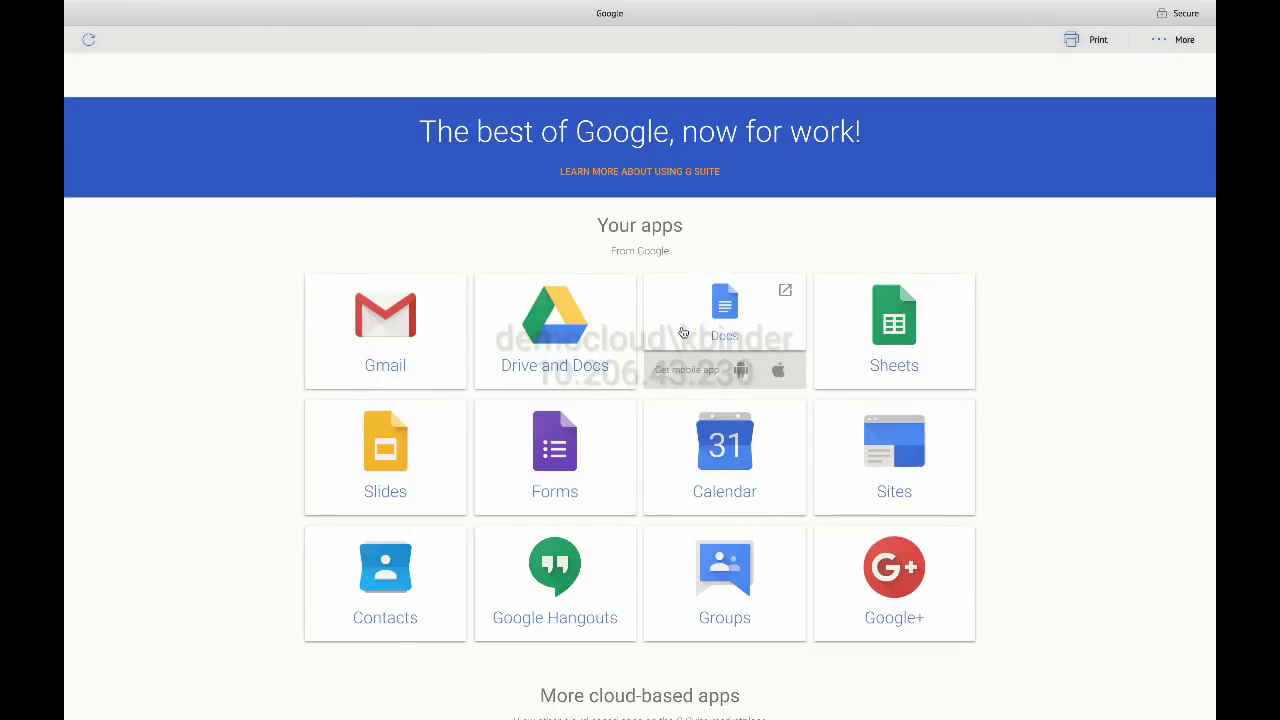
mouse_move(326, 1)
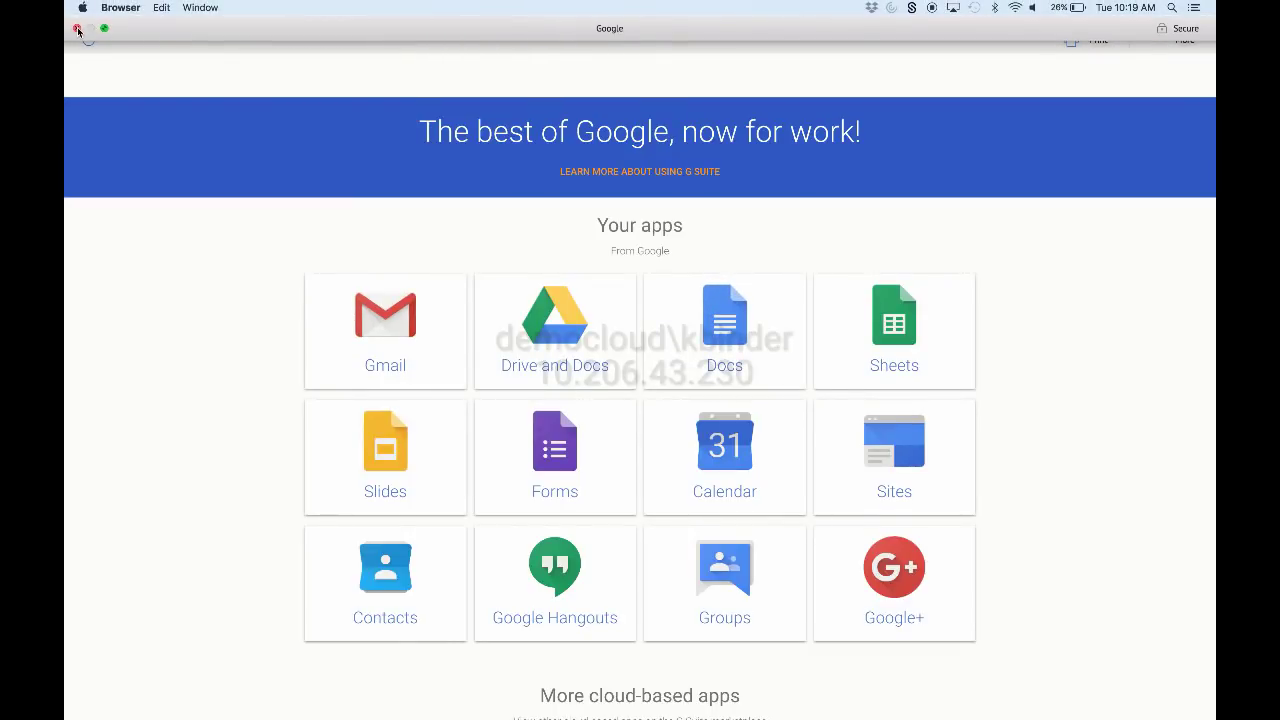
click(78, 29)
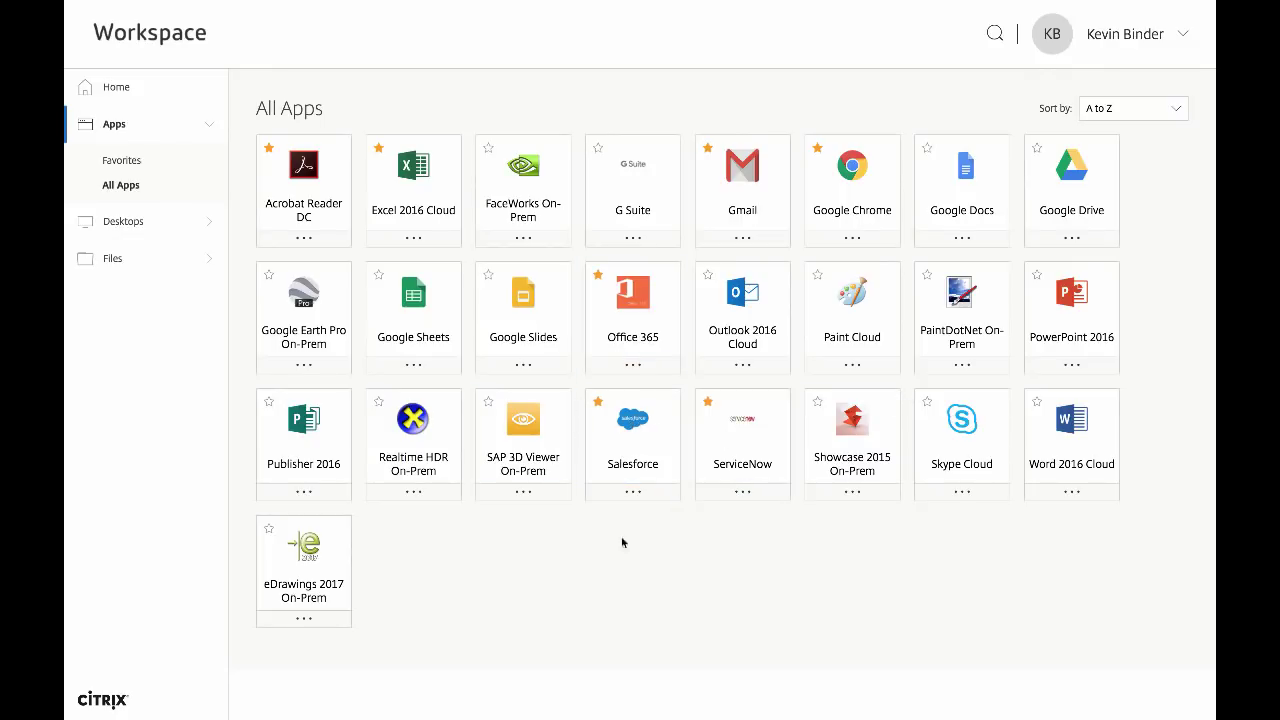
Launch Salesforce, make its secure browser window full screen and show the additional options
click(631, 445)
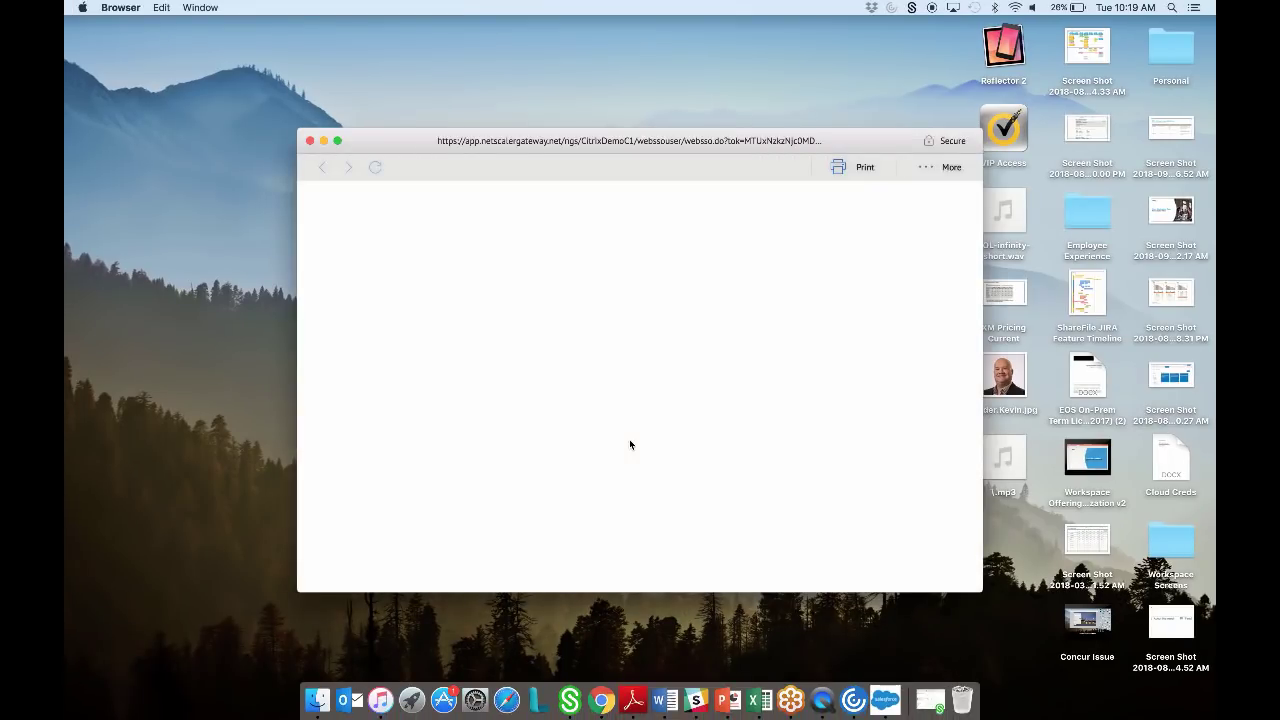
click(337, 140)
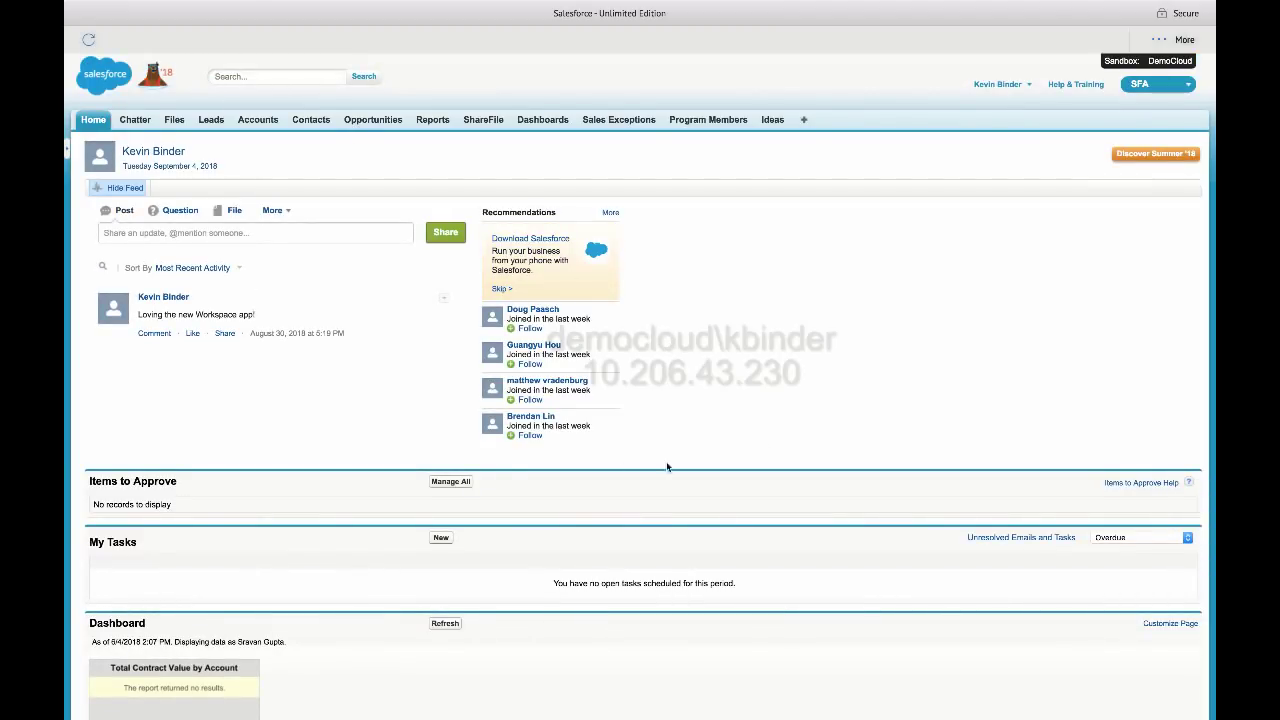
mouse_move(370, 5)
click(1157, 41)
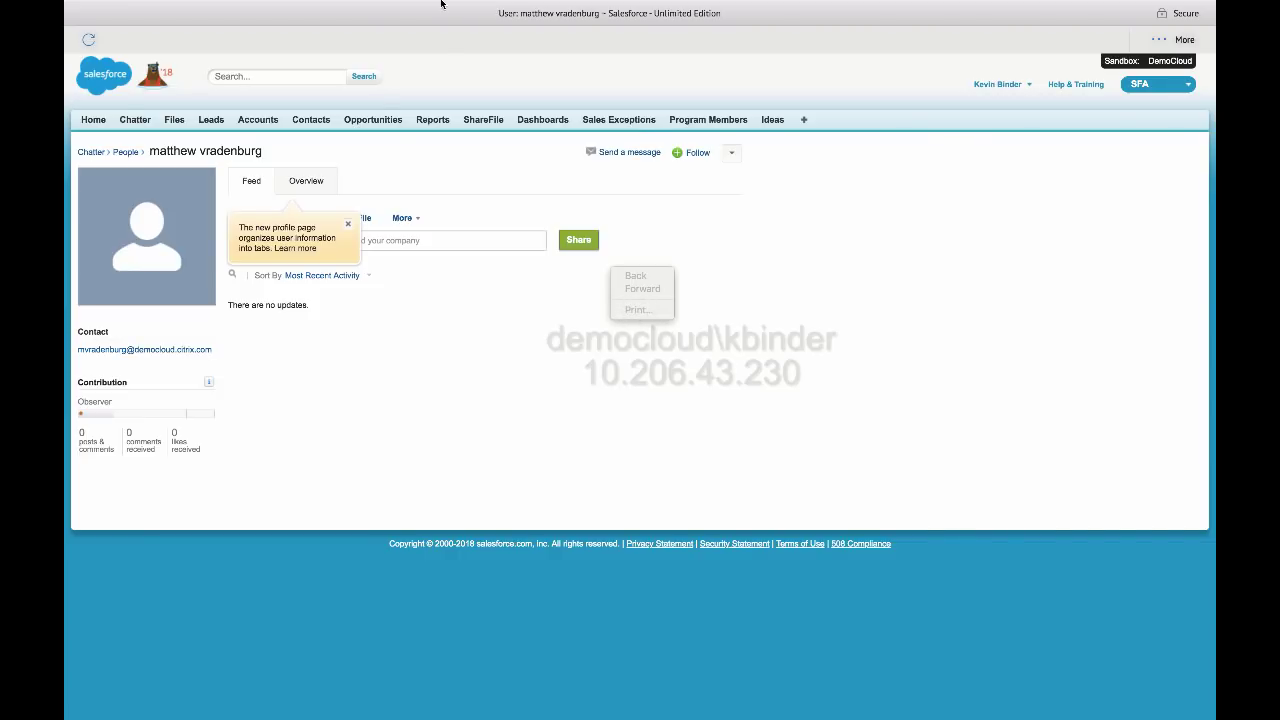
Dismiss the context menu on the colleague's Salesforce profile page and close the Salesforce window
click(508, 408)
mouse_move(196, 3)
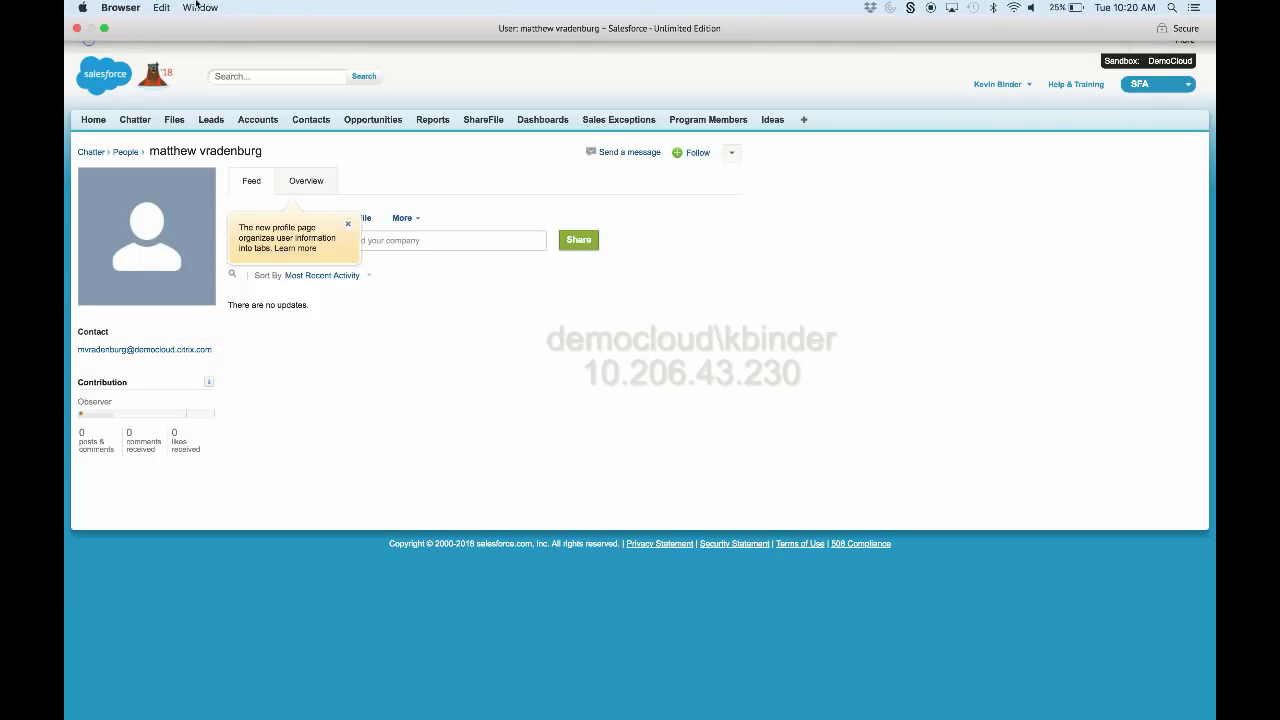
click(77, 28)
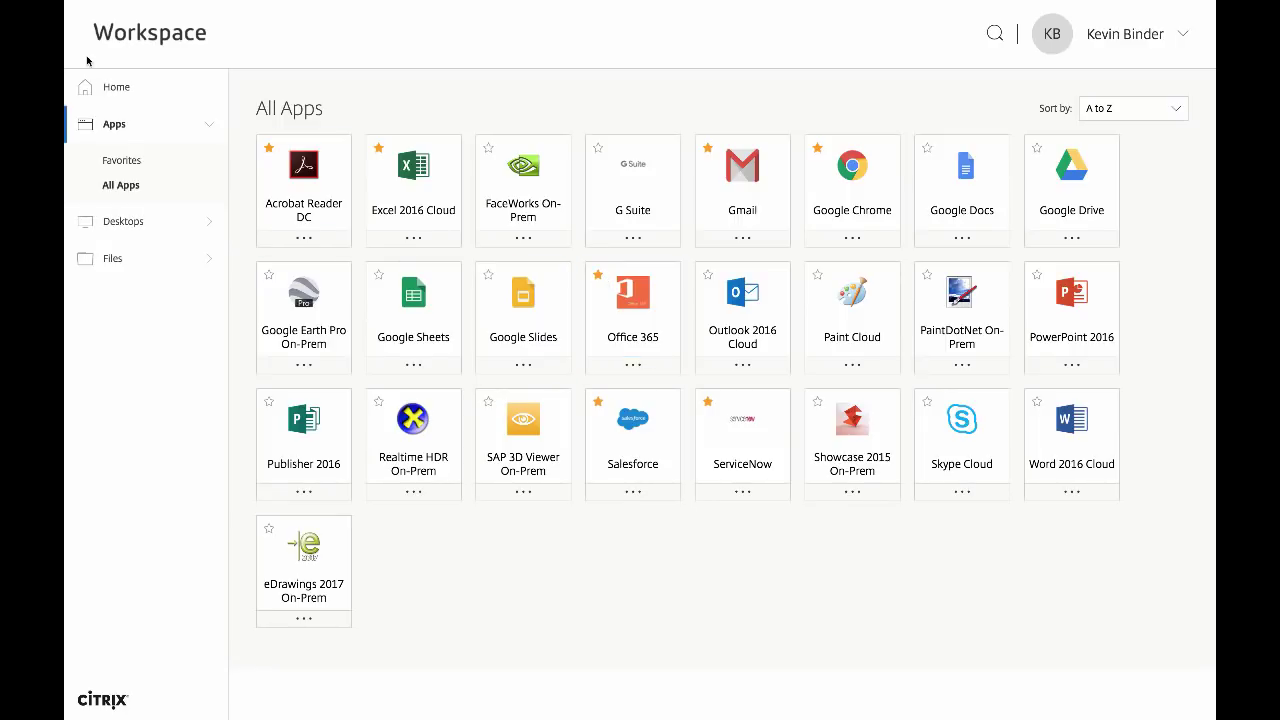
Launch the On-Prem Desktop from the home page and disconnect from the virtual desktop session
click(119, 89)
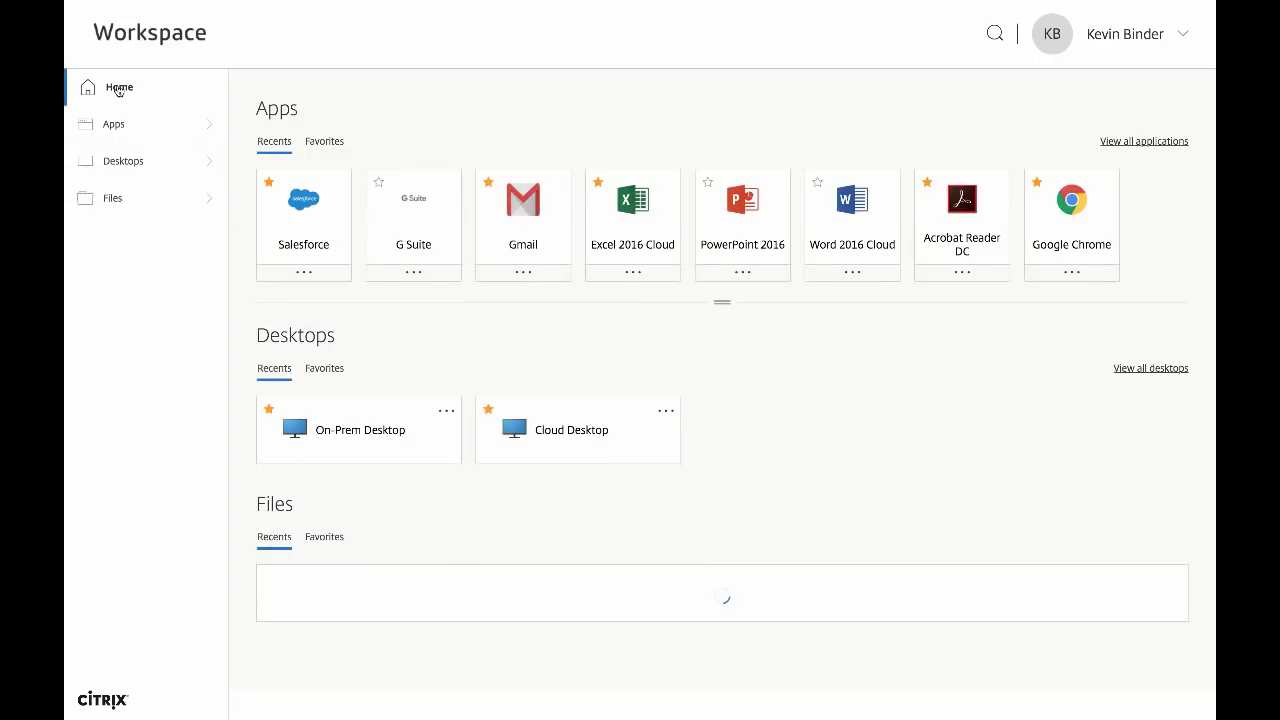
click(366, 436)
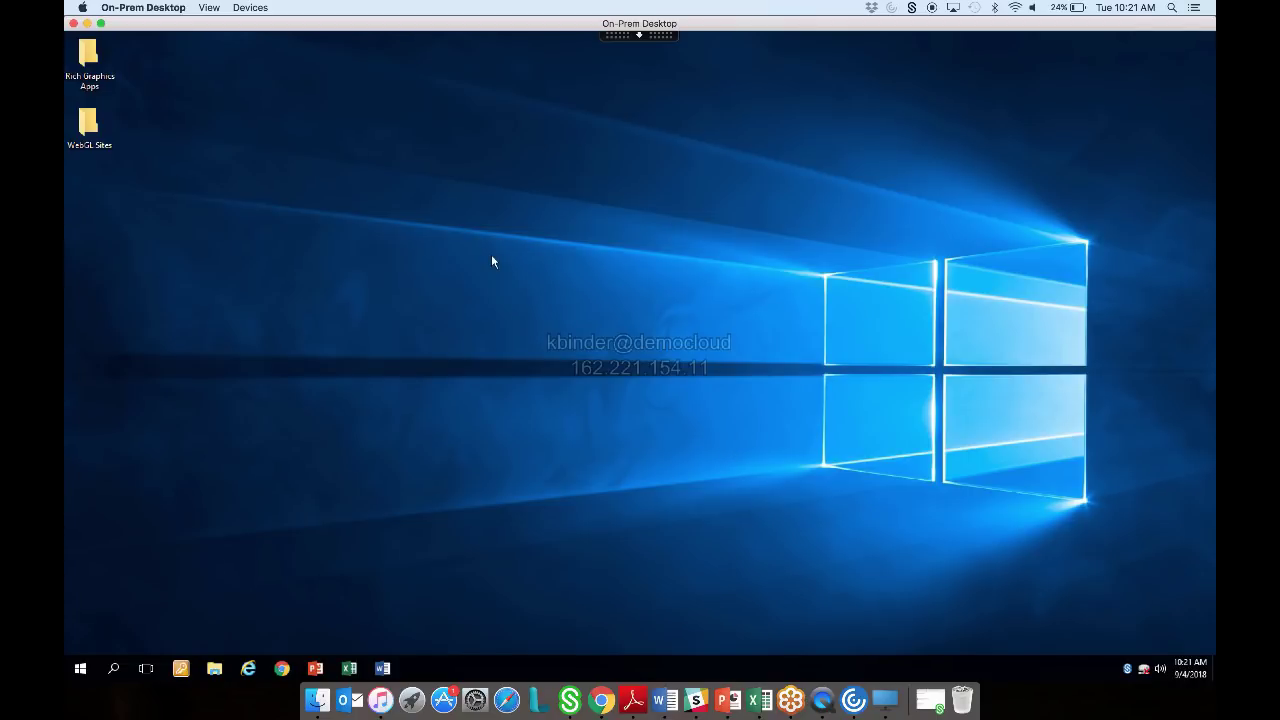
click(73, 23)
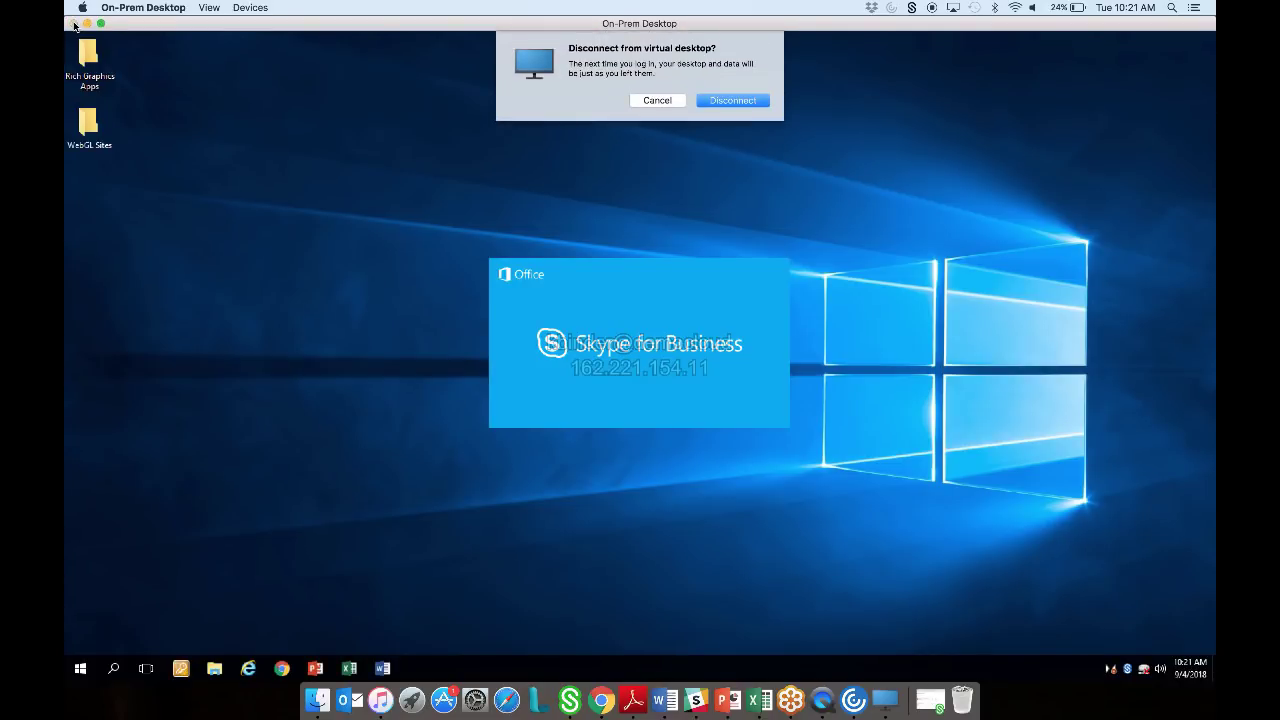
click(735, 100)
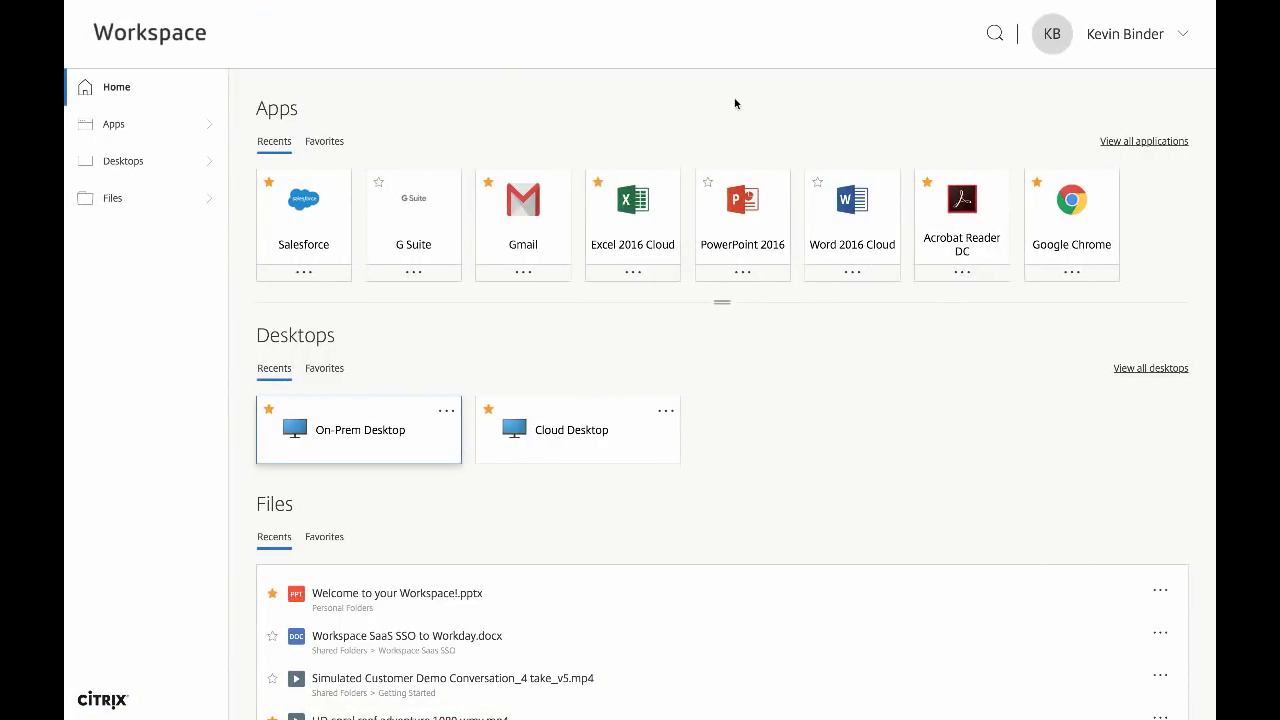
View the recent files on the home page and switch the file list to favorites
scroll(846, 536, down, 3)
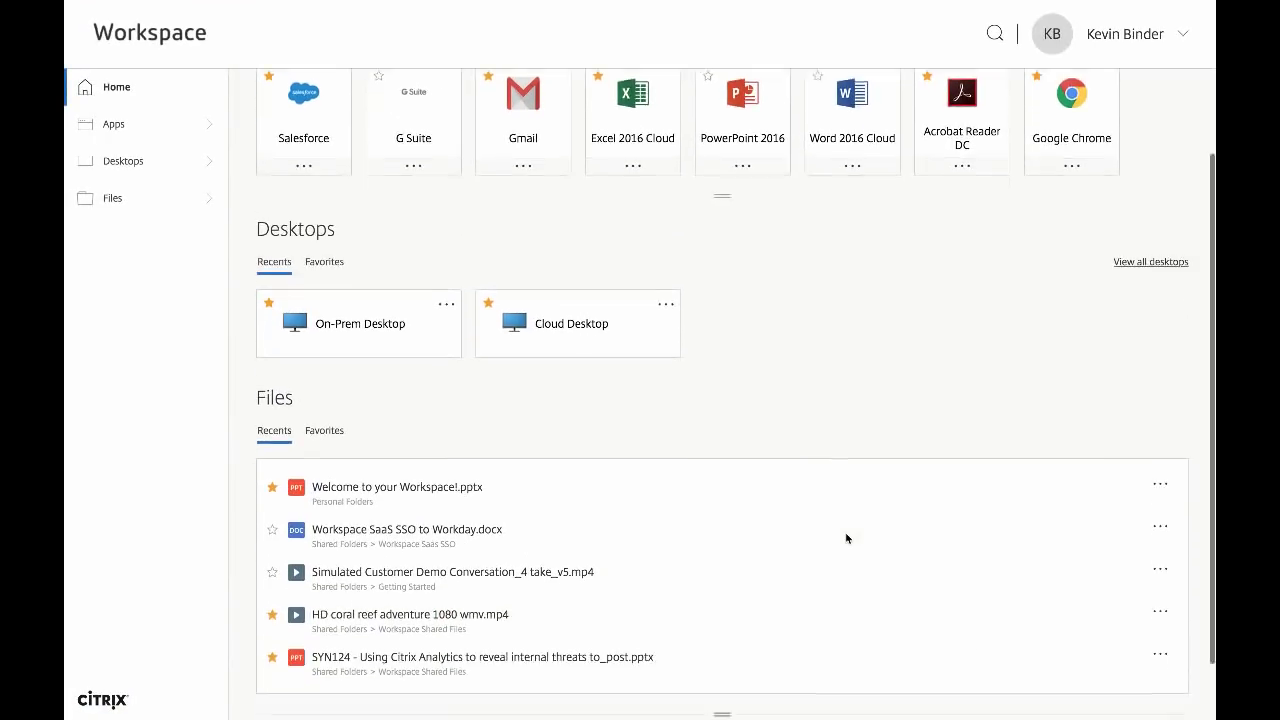
scroll(846, 538, down, 2)
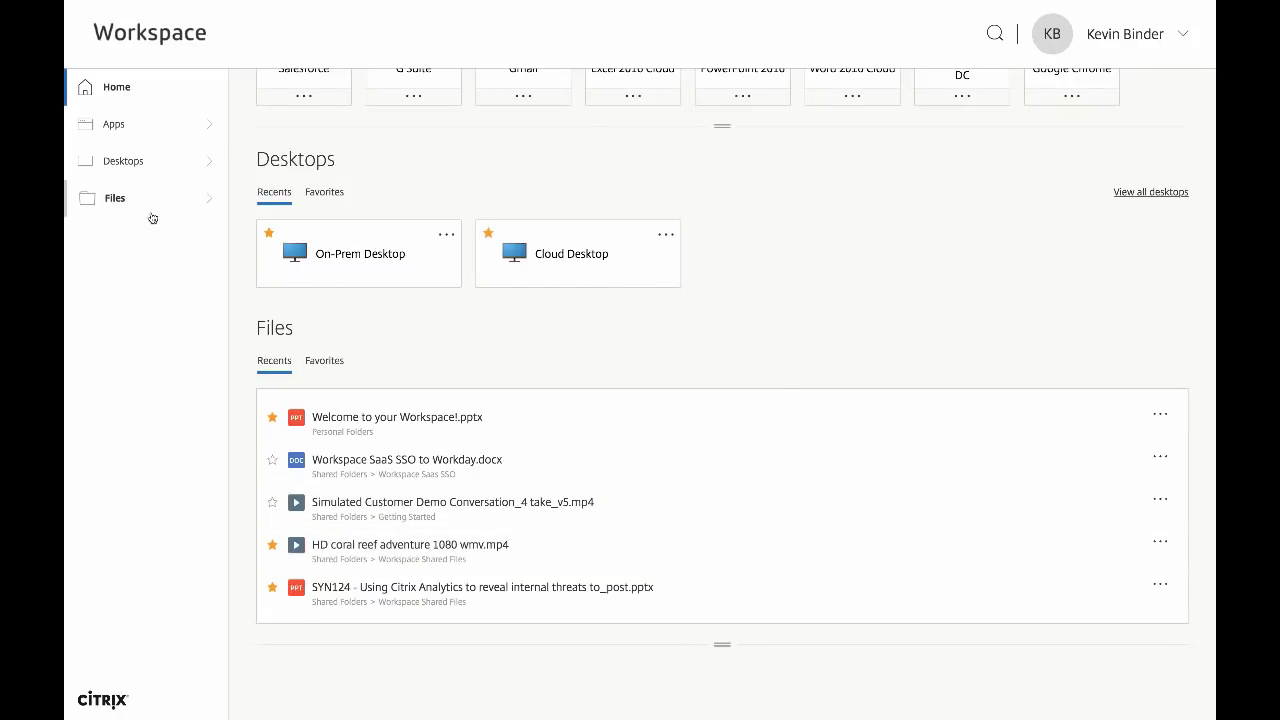
click(327, 361)
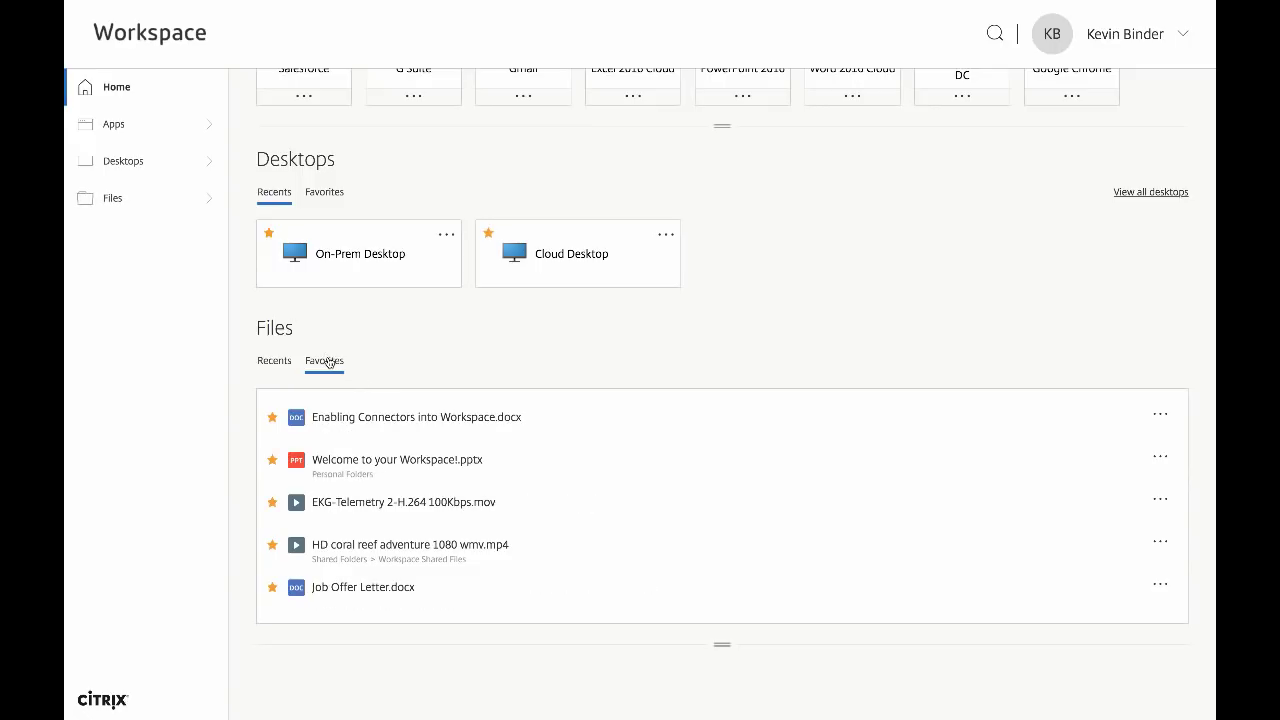
Open Personal Folders under Files and initiate a workflow for "Welcome to your Workspace!.pptx"
click(118, 199)
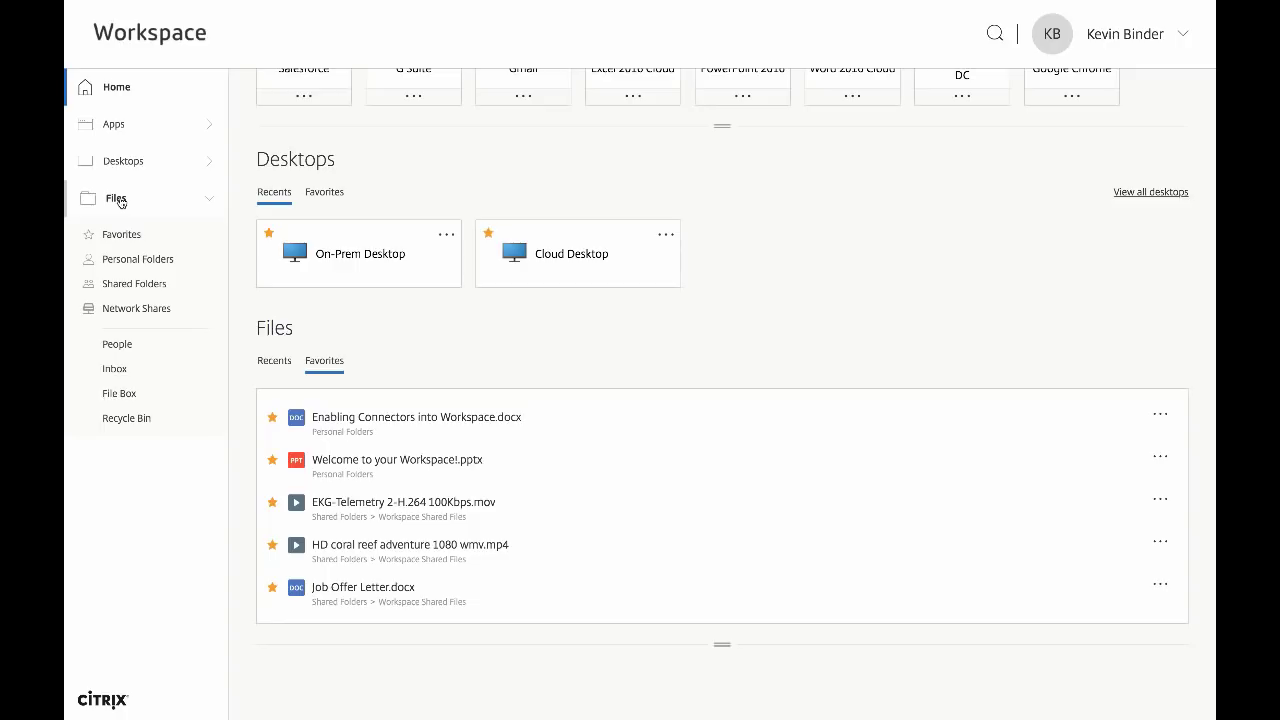
click(128, 261)
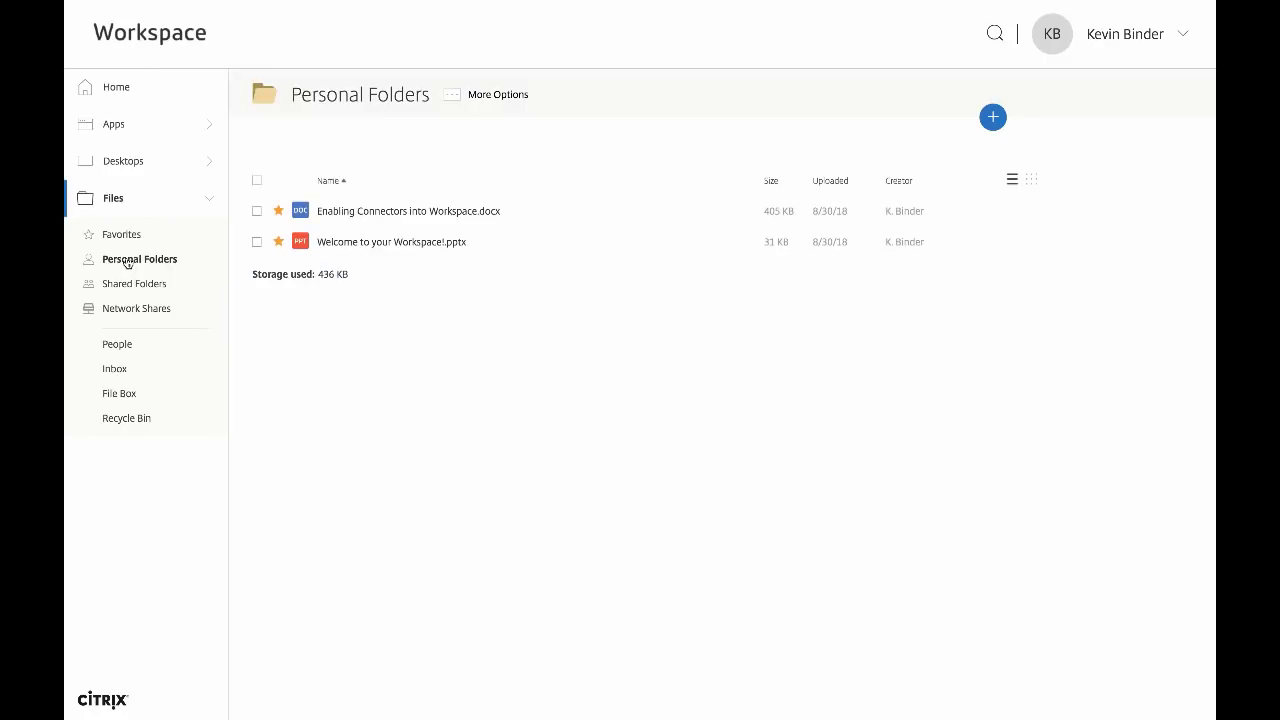
right_click(372, 246)
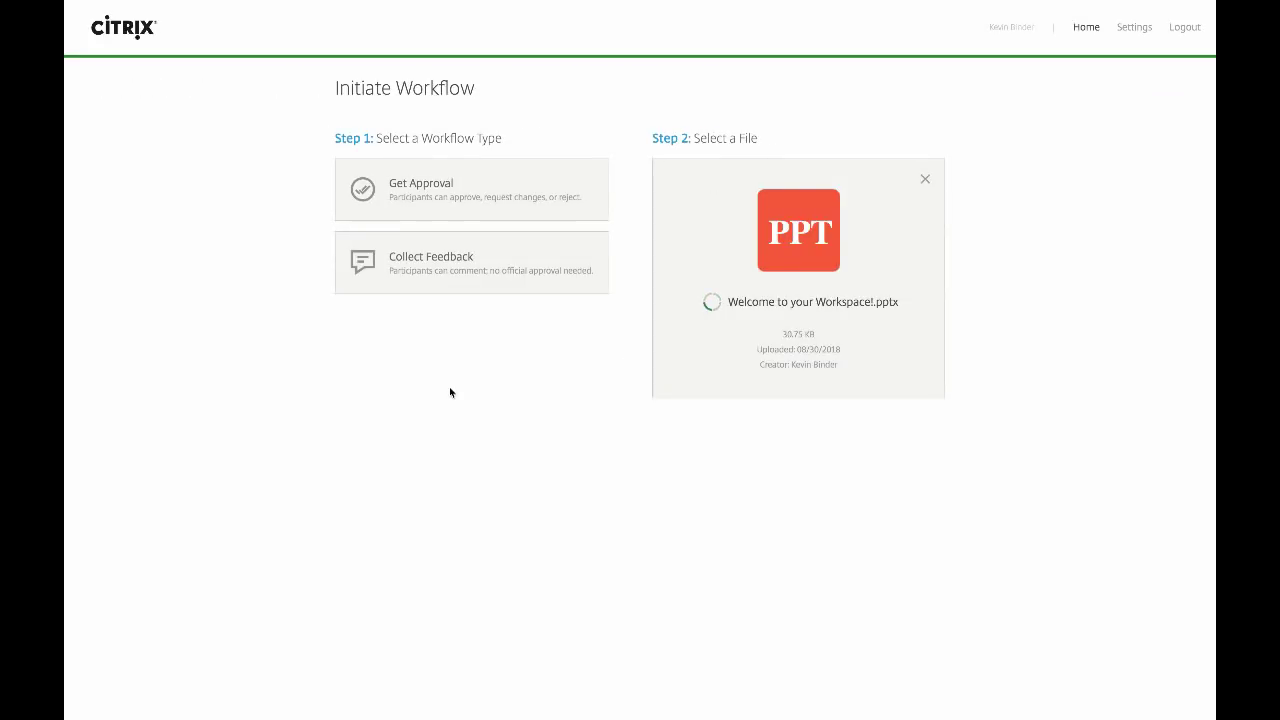
Choose the Get Approval workflow type and review its due date, approver, CC and message sections
click(445, 190)
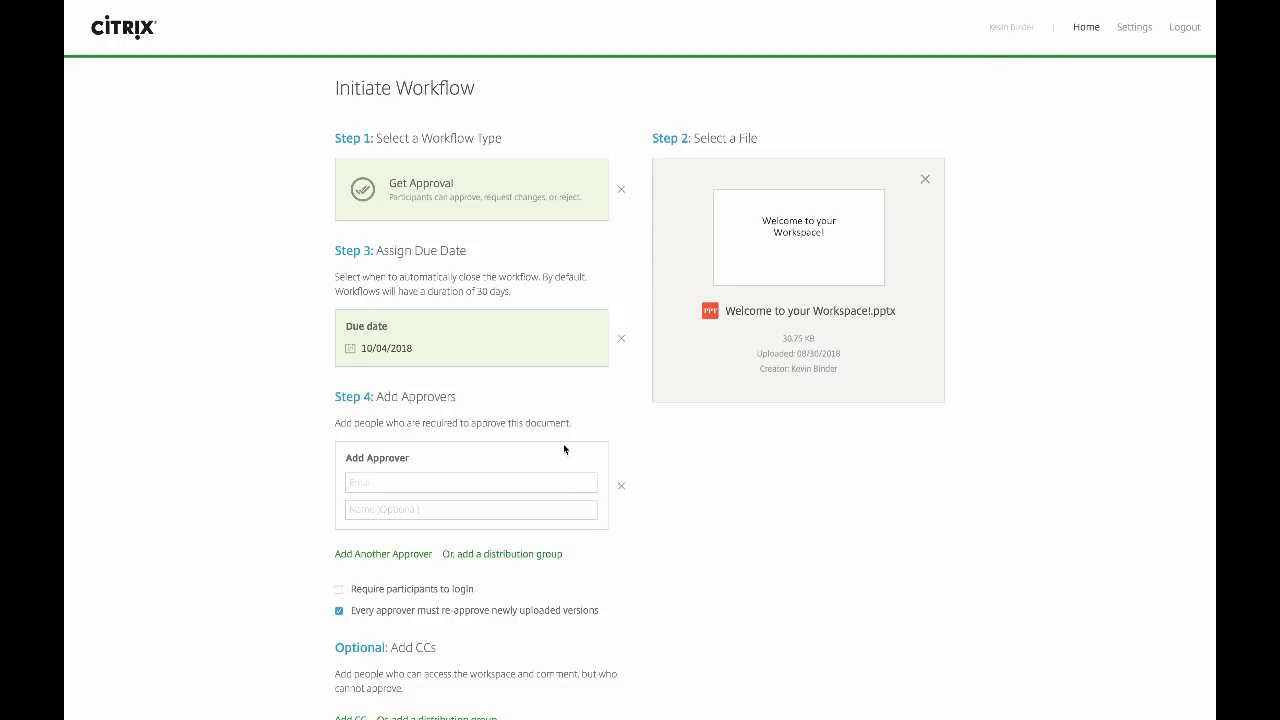
scroll(565, 440, down, 1)
scroll(567, 432, down, 3)
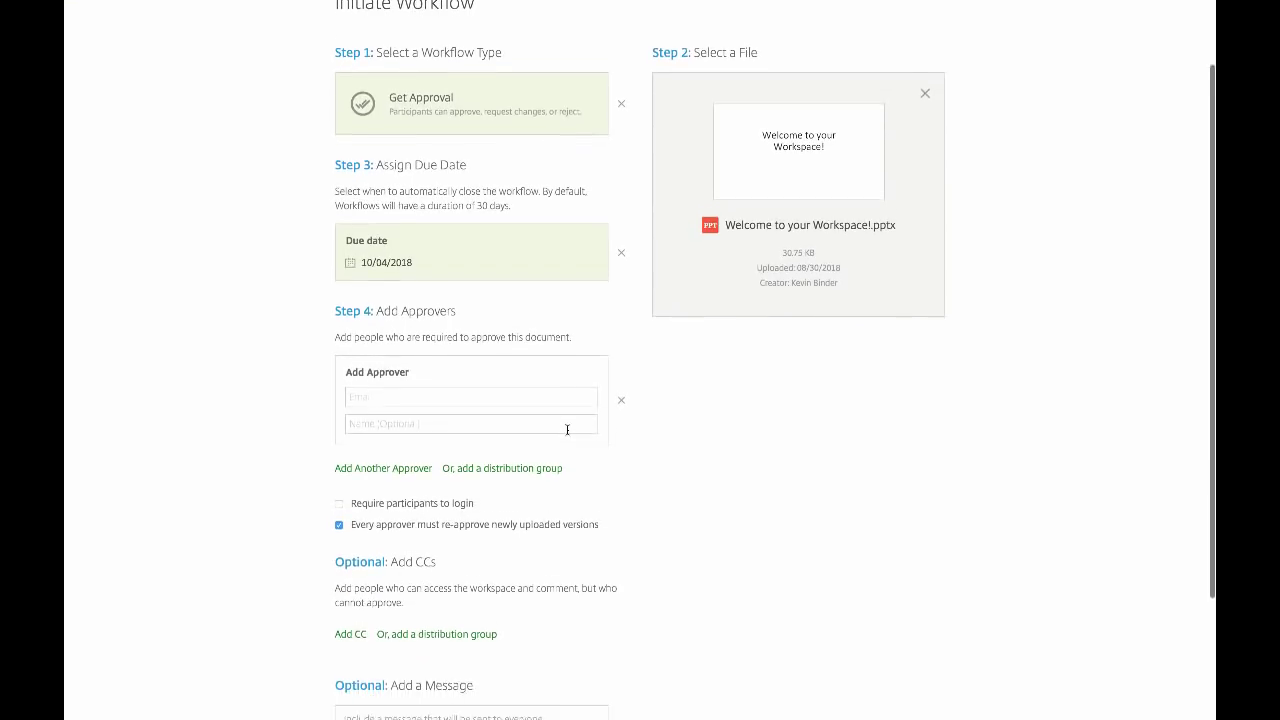
scroll(567, 433, down, 1)
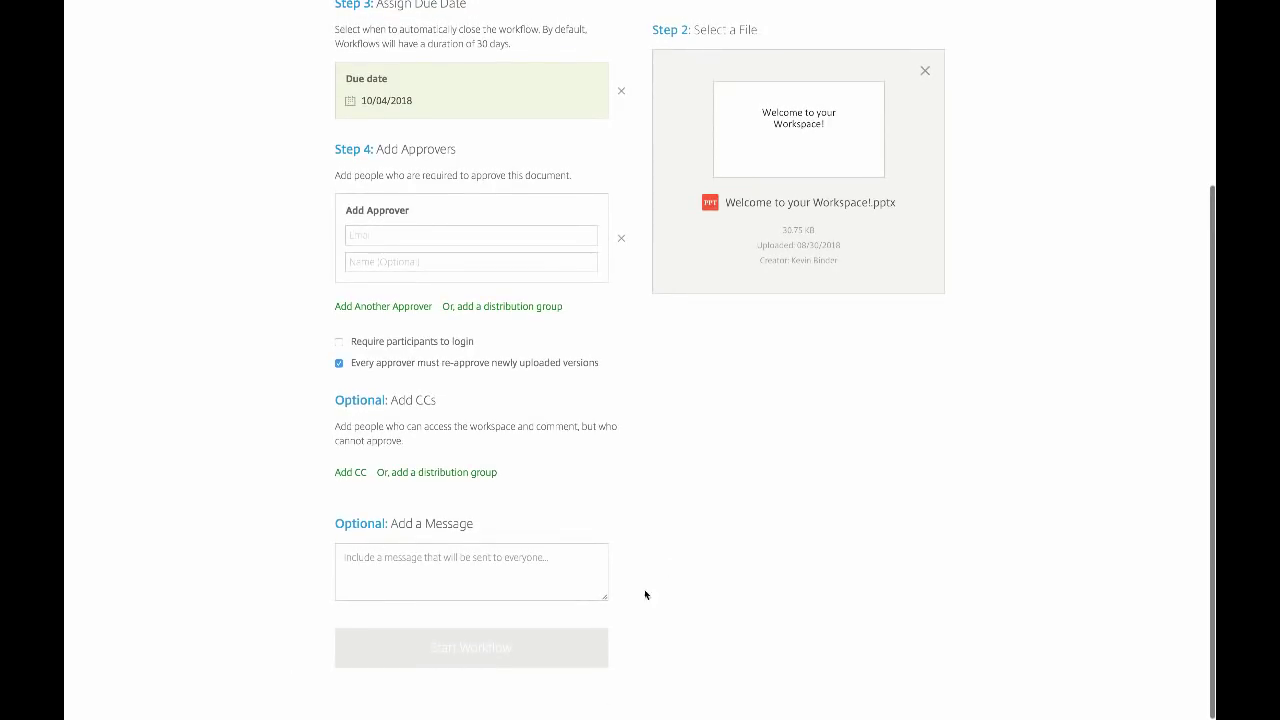
scroll(551, 463, up, 5)
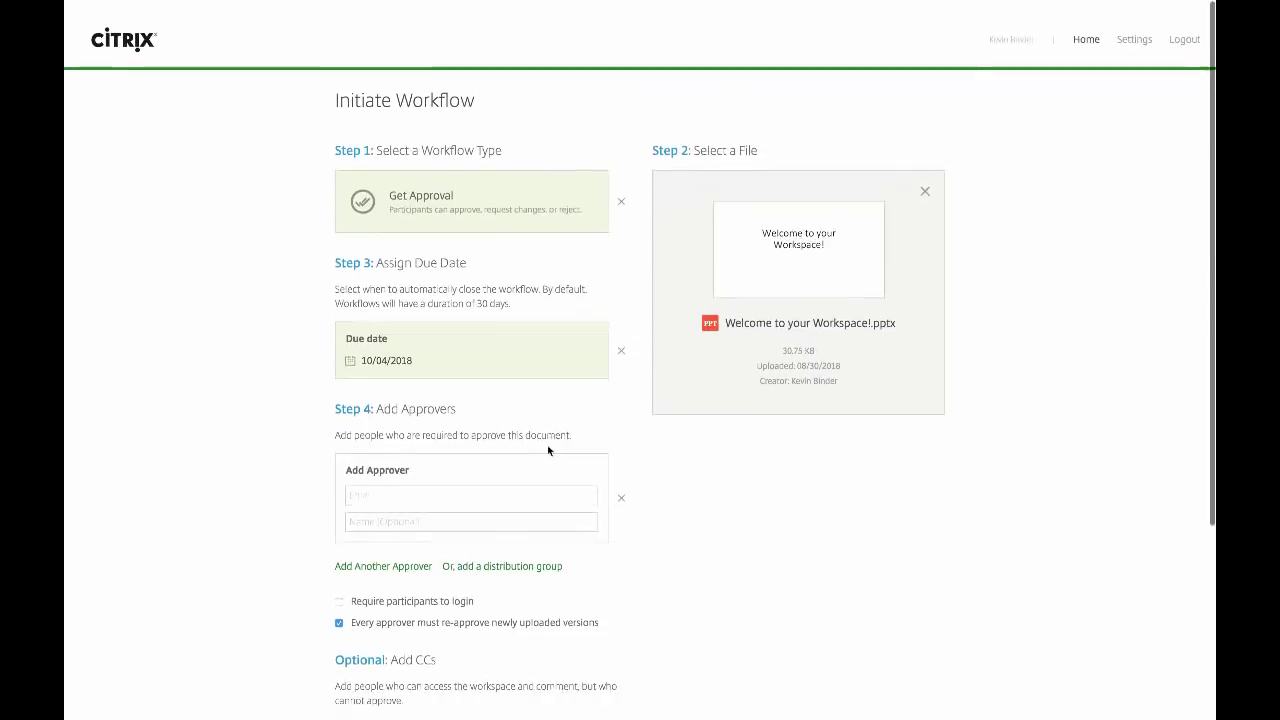
Close the workflow window without starting the workflow and return to the Workspace home page
mouse_move(118, 22)
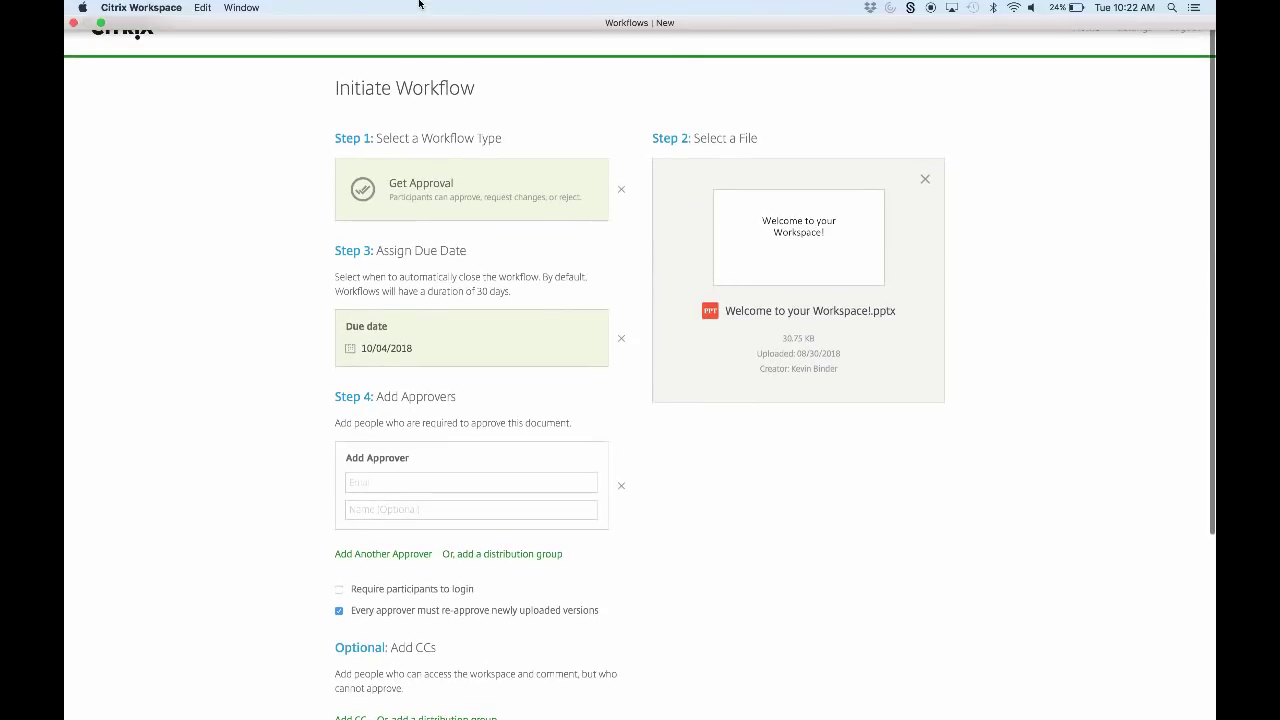
click(73, 23)
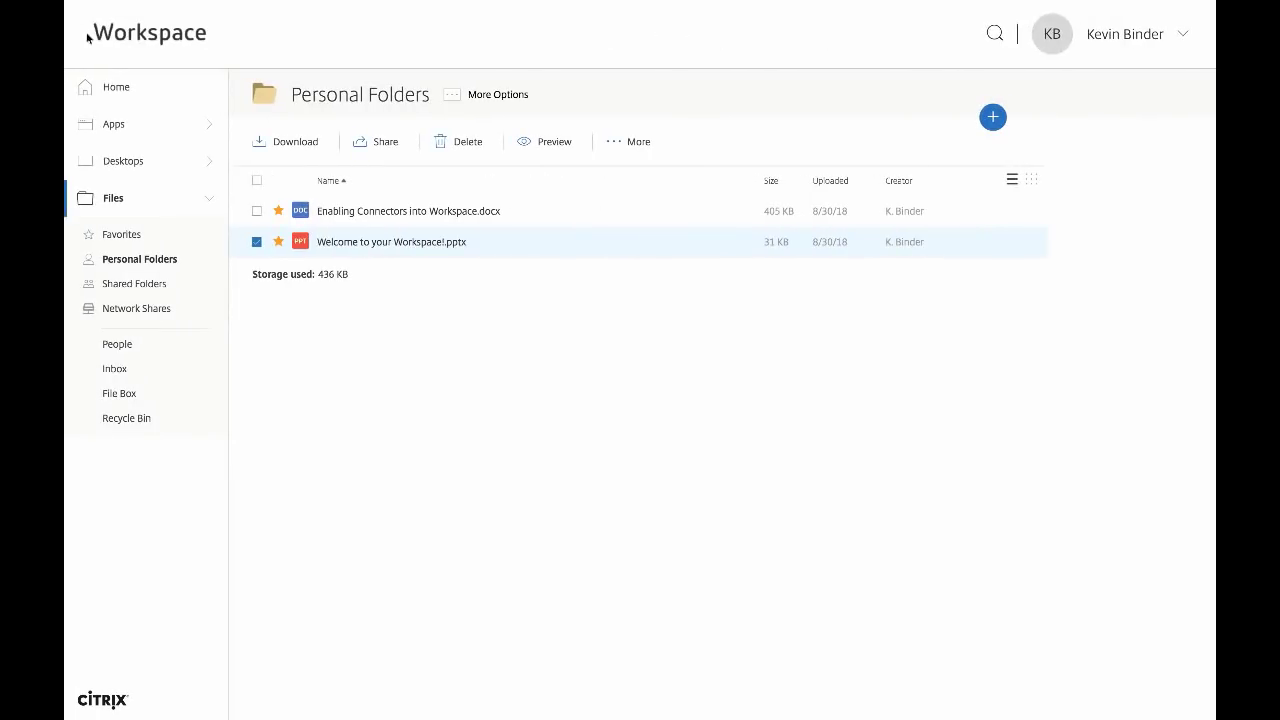
click(115, 89)
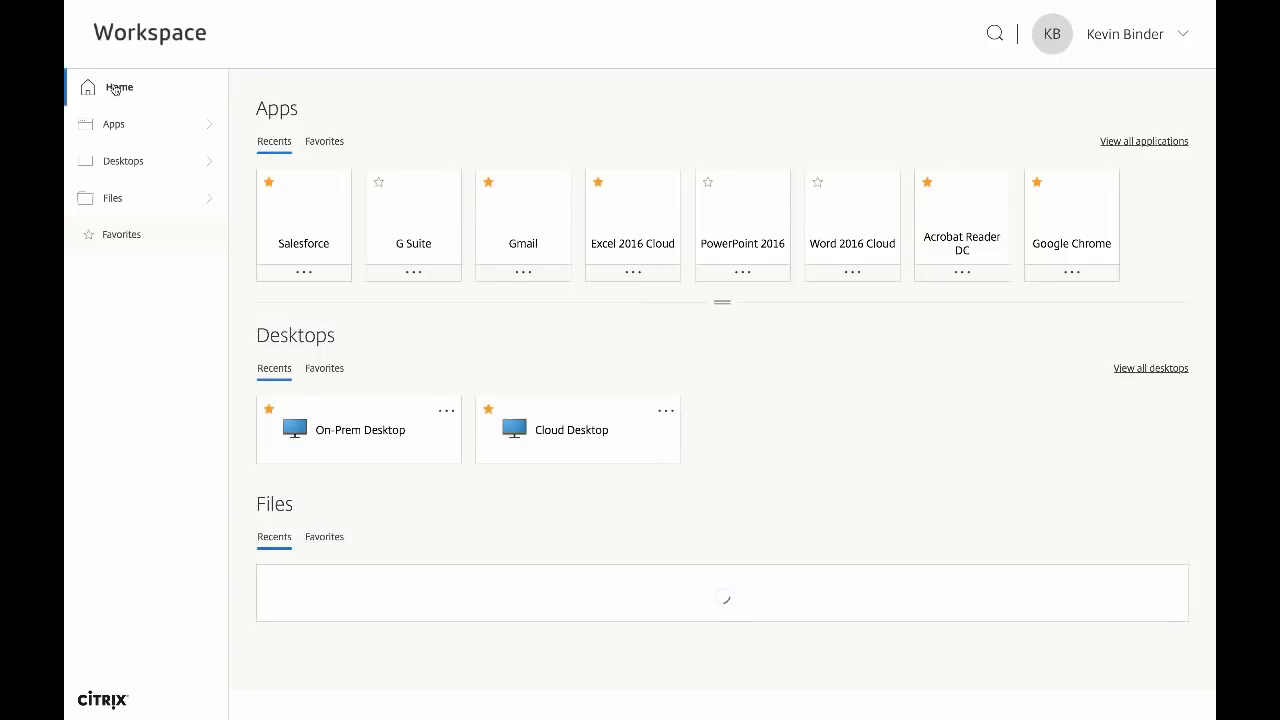